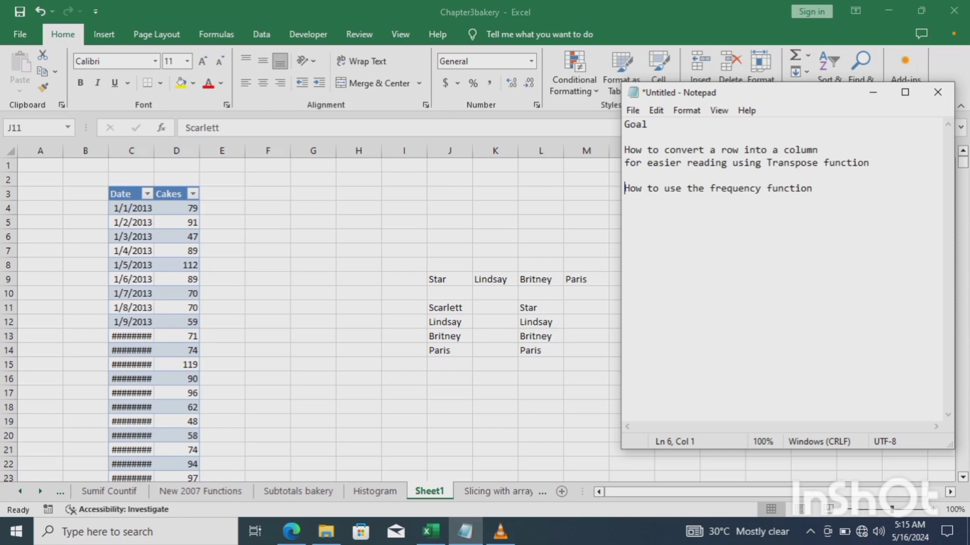
Leave the Notepad goal notes and switch back to the Chapter3bakery workbook in Excel.
{"action": "key", "text": "alt+Tab"}
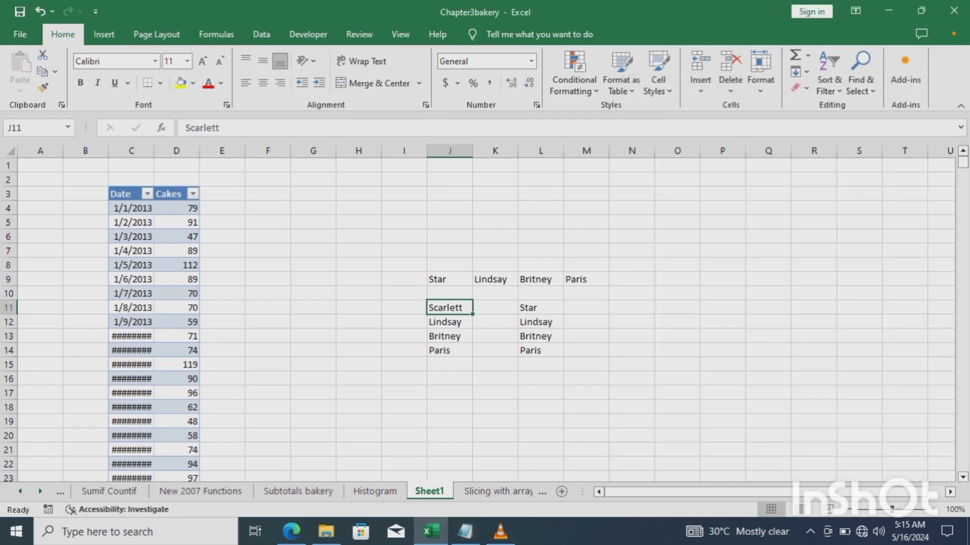
Enter the label 'm' in cell C1, just above the Date and Cakes table.
{"action": "left_click", "coordinate": [131, 208]}
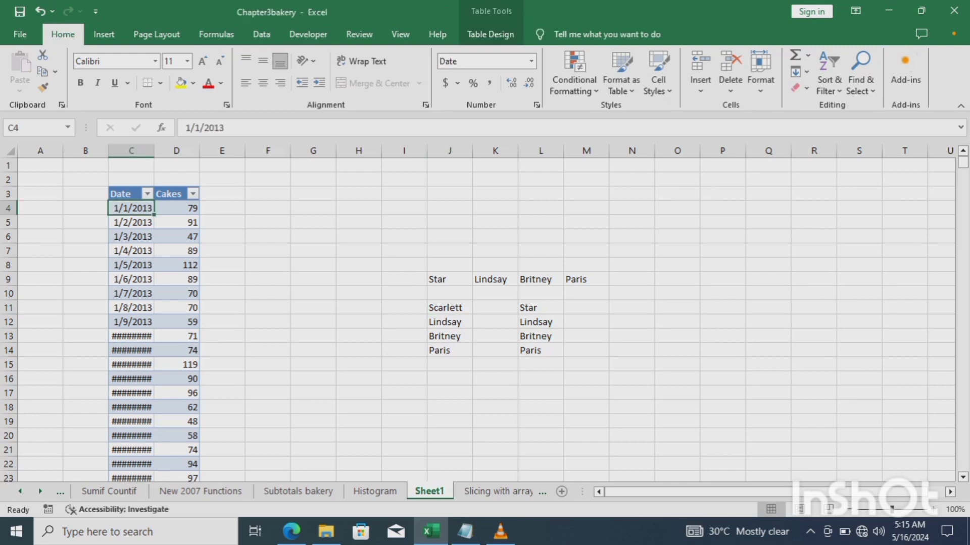
{"action": "left_click", "coordinate": [124, 194]}
{"action": "key", "text": "Up"}
{"action": "key", "text": "Up"}
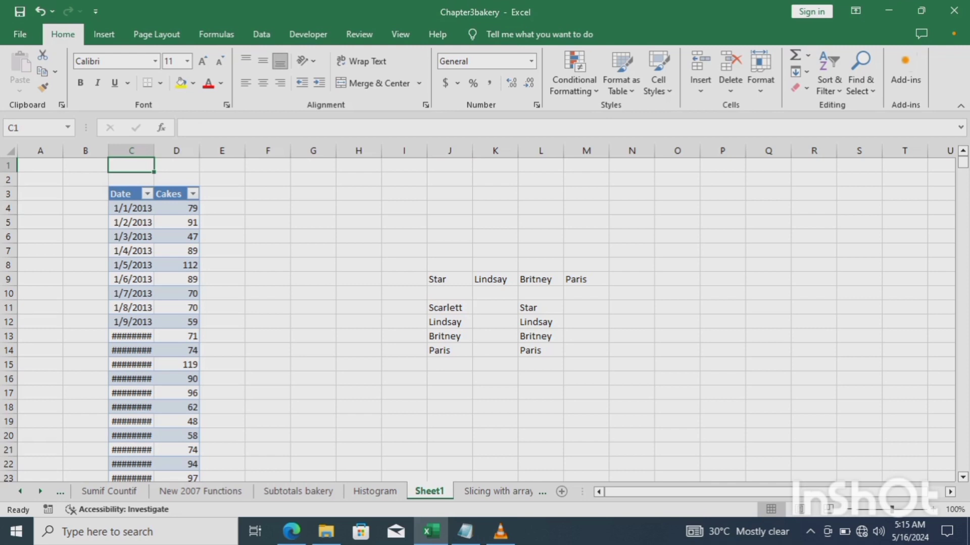
{"action": "type", "text": "m"}
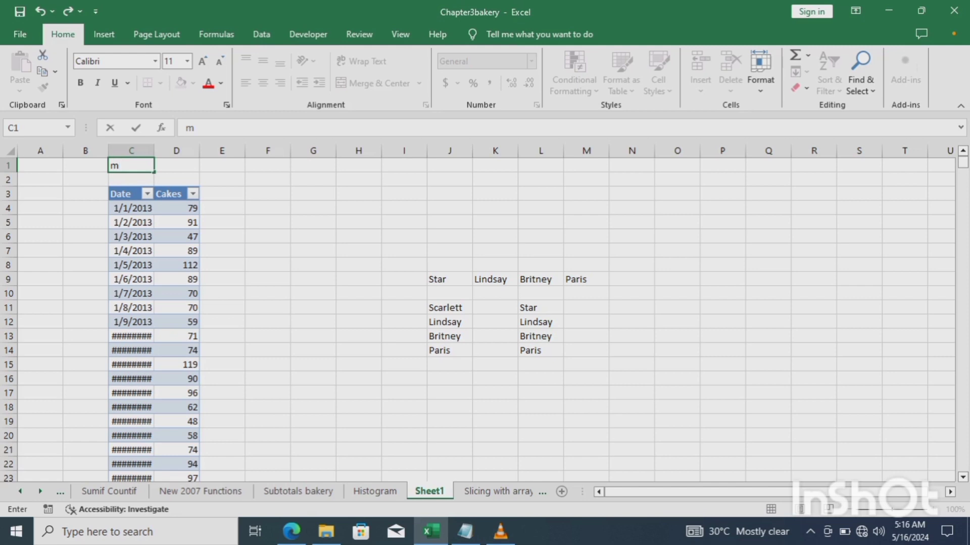
{"action": "key", "text": "Tab"}
Enter =min(d4:d1102) in D1 to show the smallest Cakes value, 32.
{"action": "type", "text": "="}
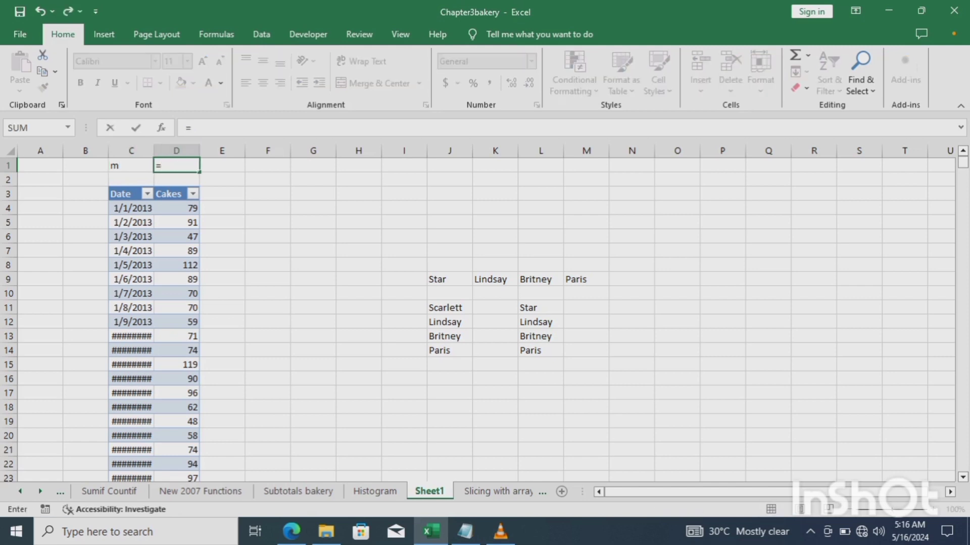
{"action": "type", "text": "min"}
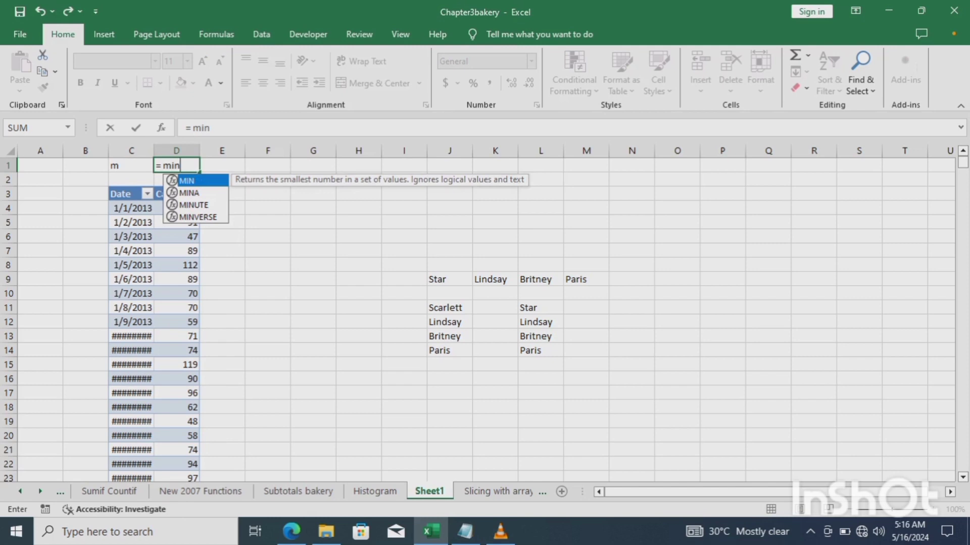
{"action": "type", "text": "("}
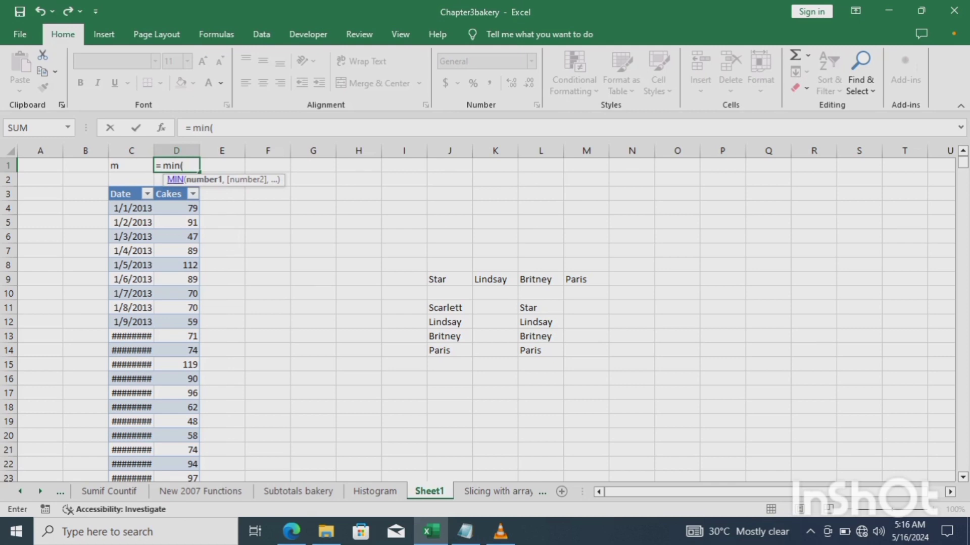
{"action": "type", "text": "e"}
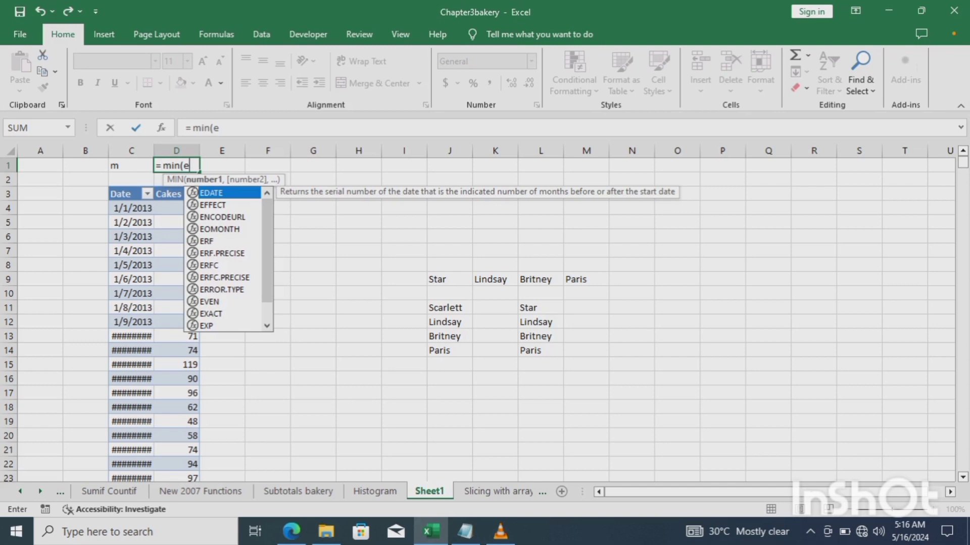
{"action": "key", "text": "BackSpace"}
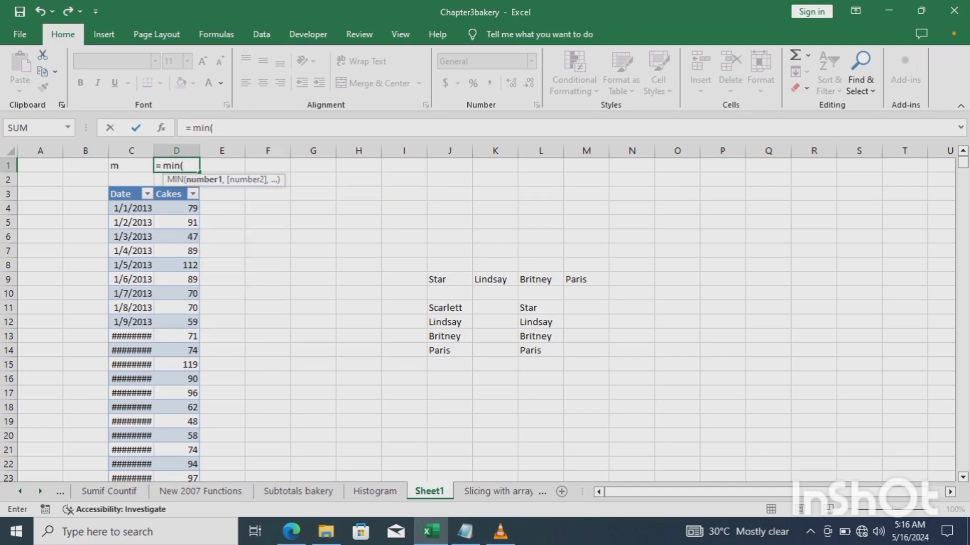
{"action": "type", "text": "d"}
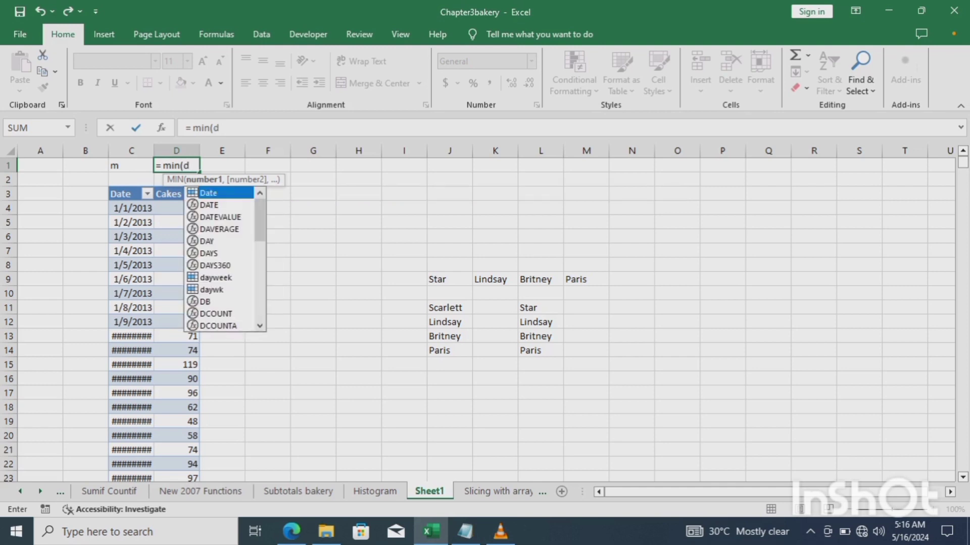
{"action": "type", "text": "4"}
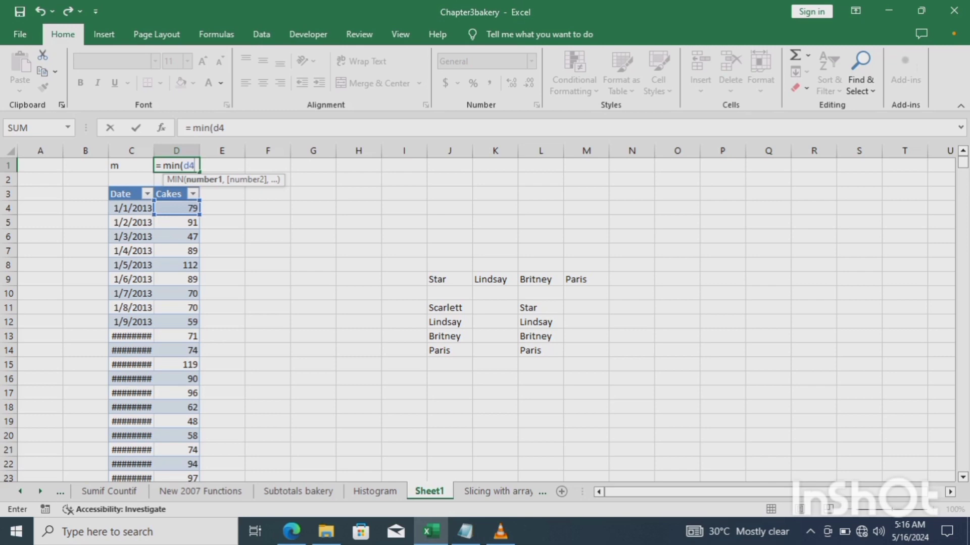
{"action": "type", "text": ":d11"}
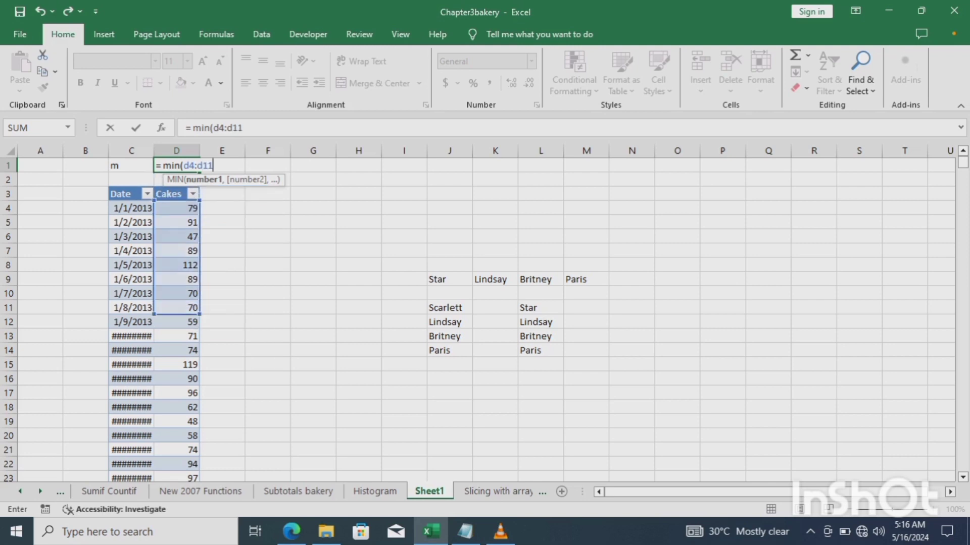
{"action": "type", "text": "02"}
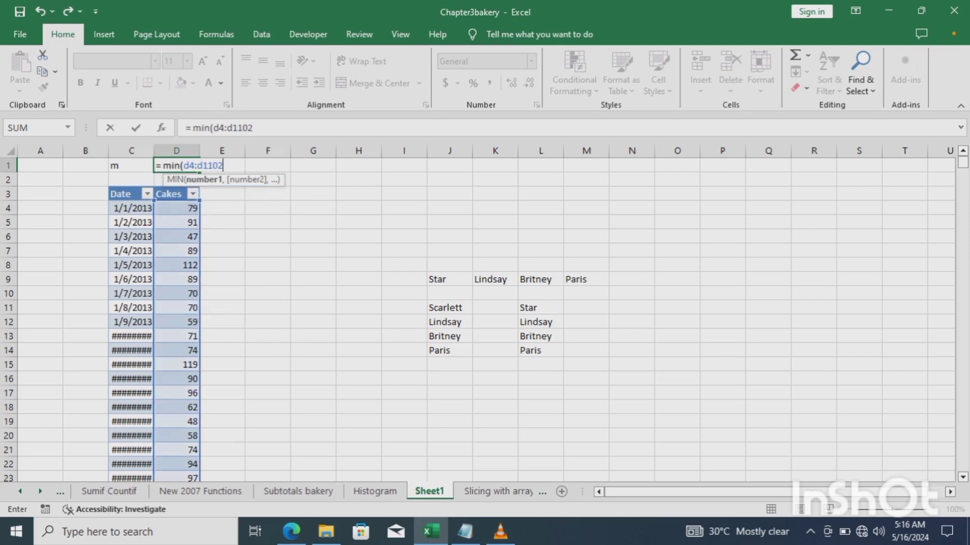
{"action": "type", "text": ")"}
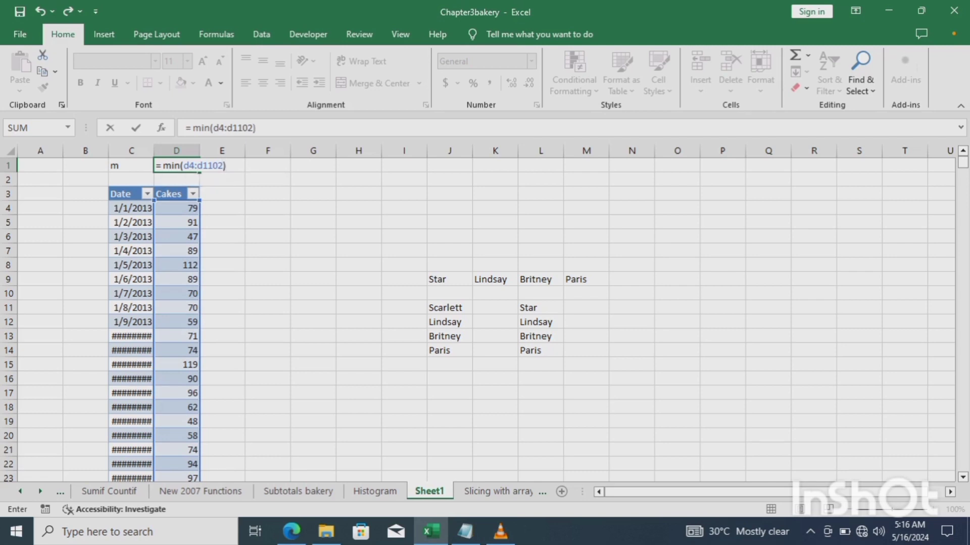
{"action": "key", "text": "Return"}
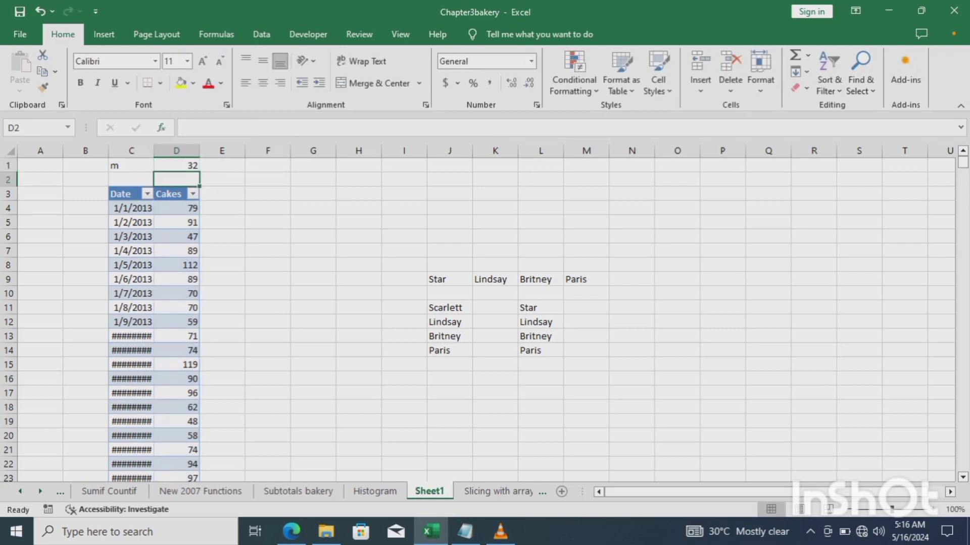
Relabel cell C1 as 'min'.
{"action": "left_click", "coordinate": [131, 165]}
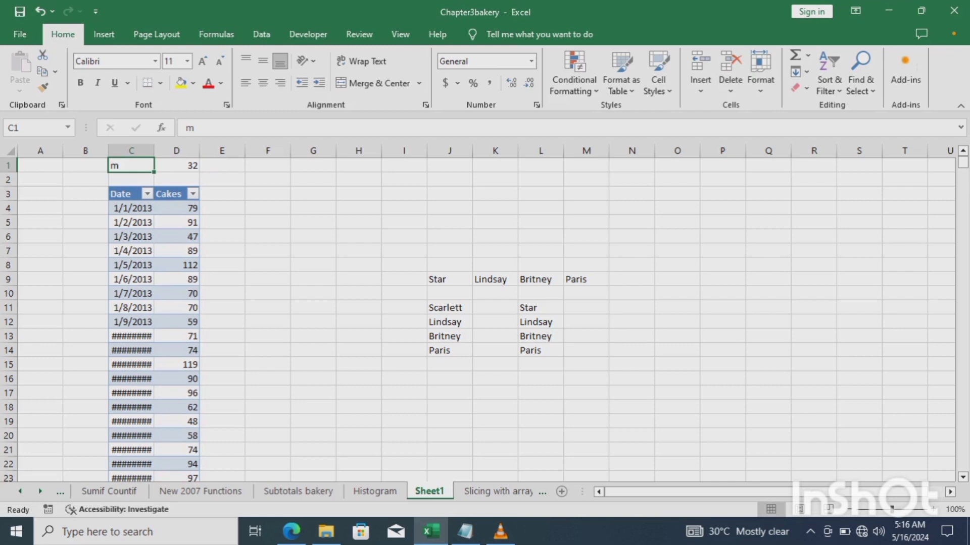
{"action": "type", "text": "in"}
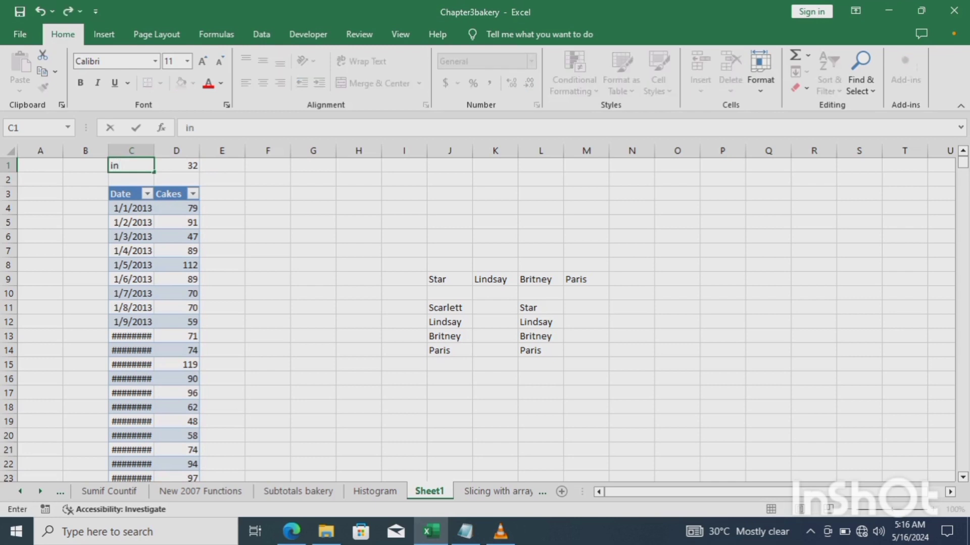
{"action": "key", "text": "BackSpace"}
{"action": "key", "text": "BackSpace"}
{"action": "type", "text": ","}
{"action": "key", "text": "BackSpace"}
{"action": "type", "text": "min"}
{"action": "key", "text": "Return"}
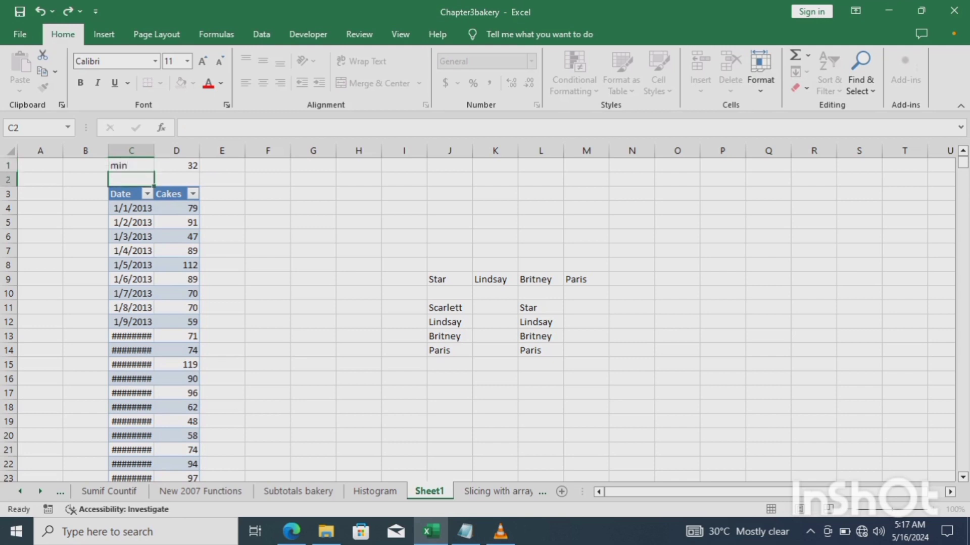
Label C2 'max' and enter = max (d4:d1102) in D2, which returns #NAME?
{"action": "type", "text": "ma"}
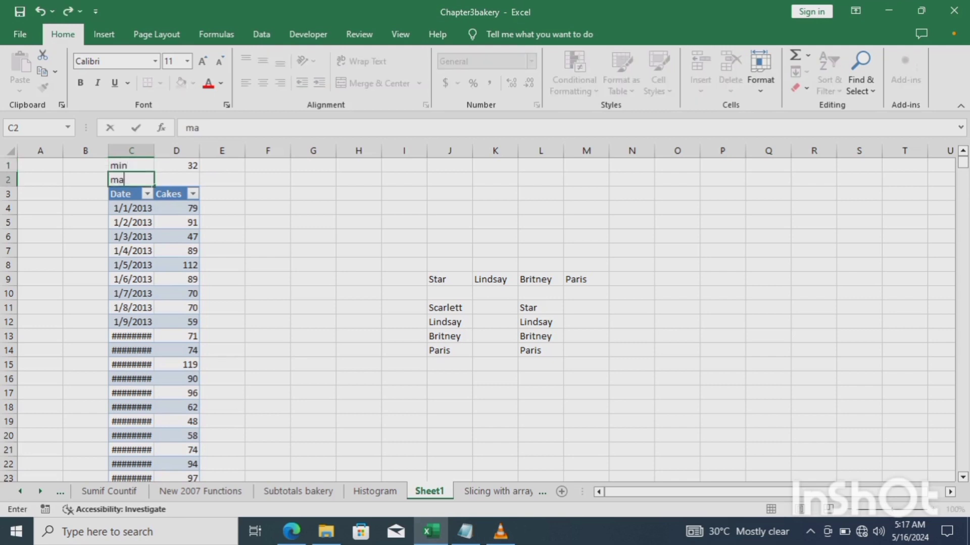
{"action": "type", "text": "x"}
{"action": "key", "text": "Tab"}
{"action": "type", "text": "="}
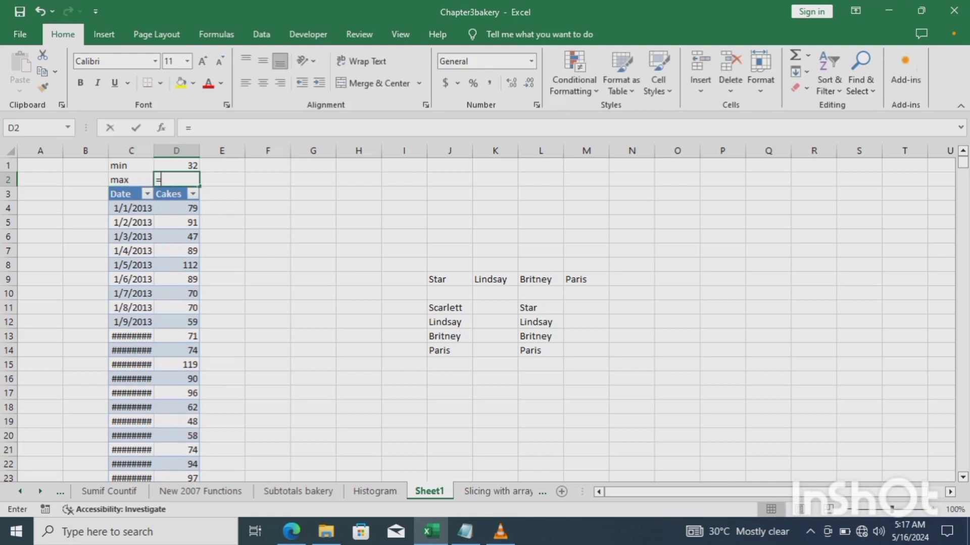
{"action": "type", "text": " max"}
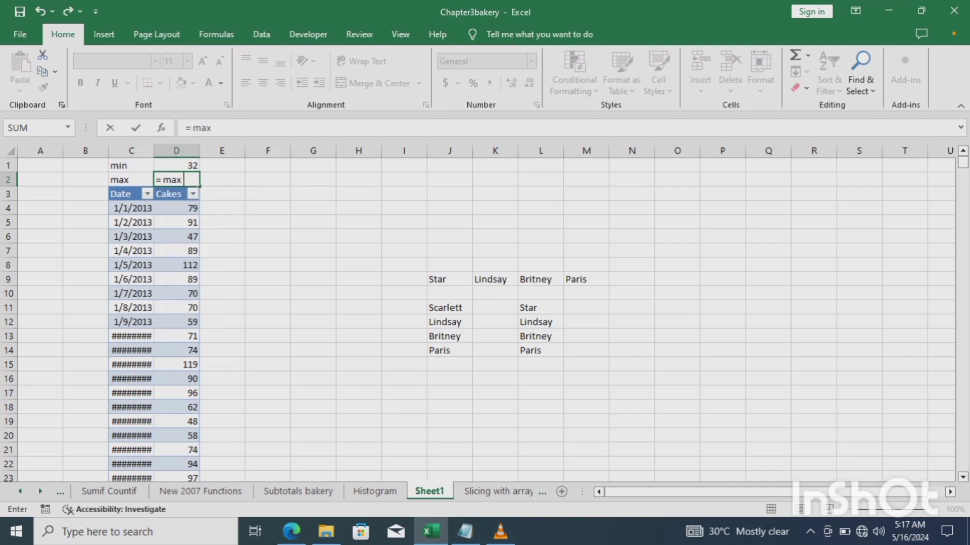
{"action": "type", "text": " (d4:"}
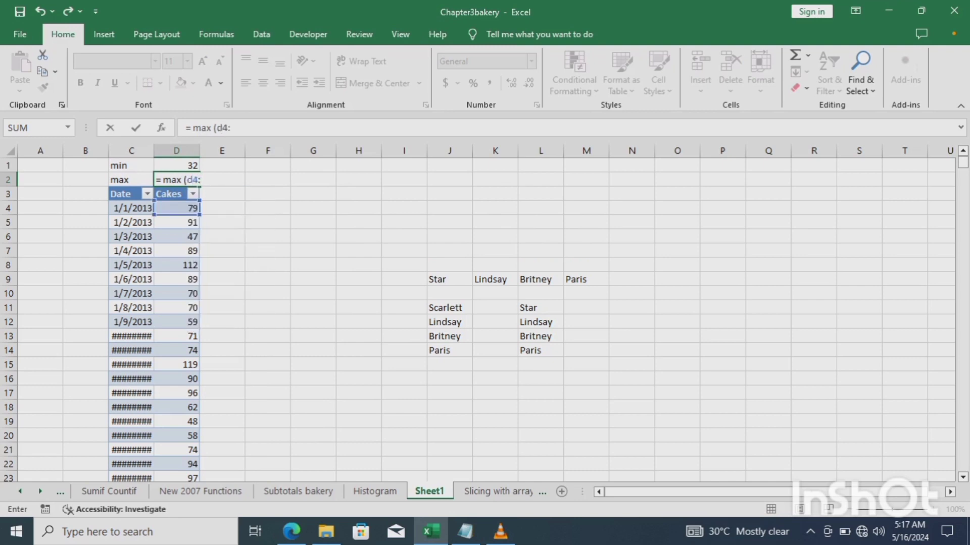
{"action": "type", "text": "d110"}
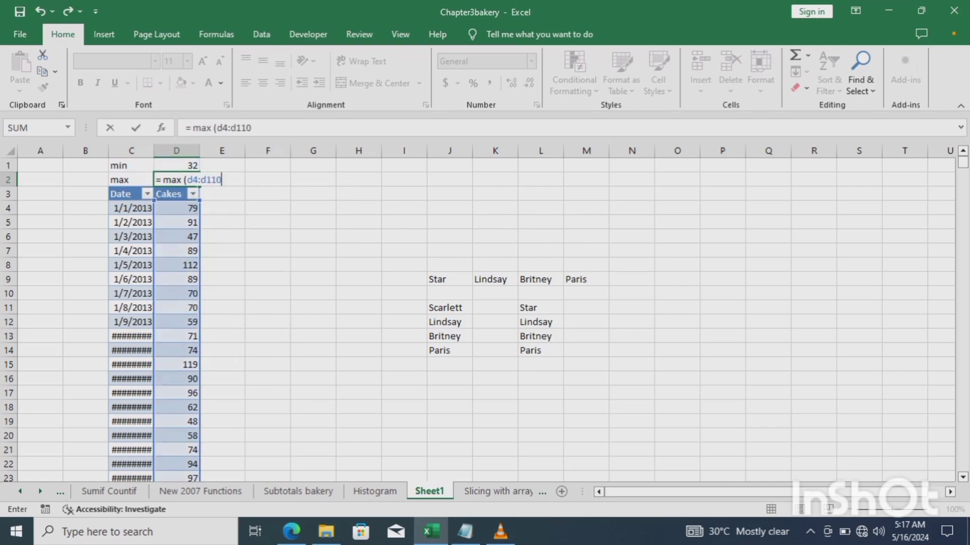
{"action": "type", "text": "2)"}
{"action": "key", "text": "Return"}
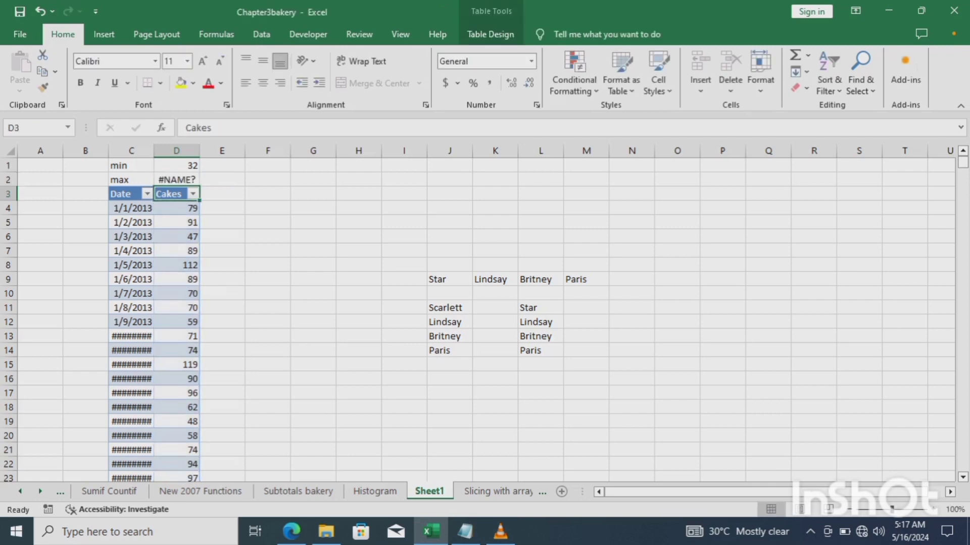
Delete the space in D2's formula so =MAX(D4:D1102) returns 165 instead of #NAME?
{"action": "left_click", "coordinate": [176, 179]}
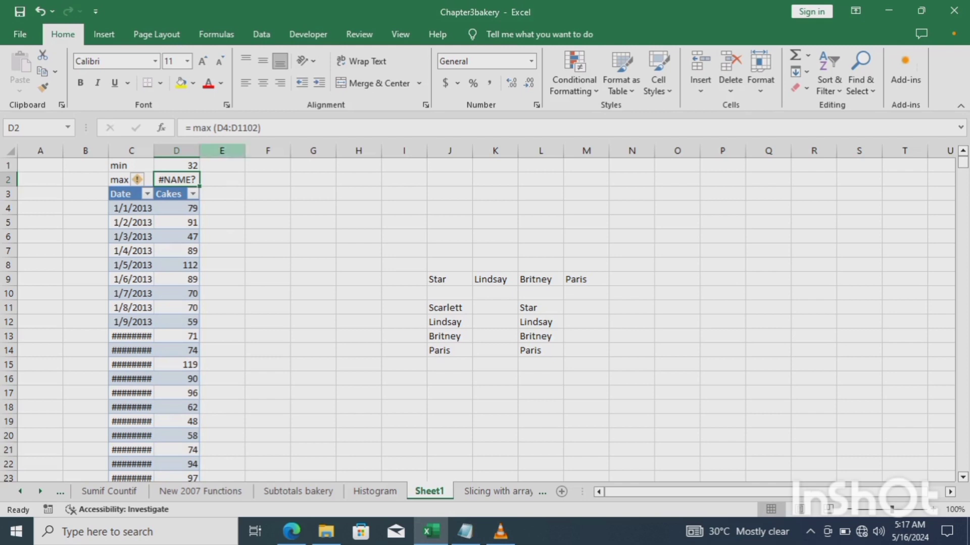
{"action": "left_click", "coordinate": [209, 128]}
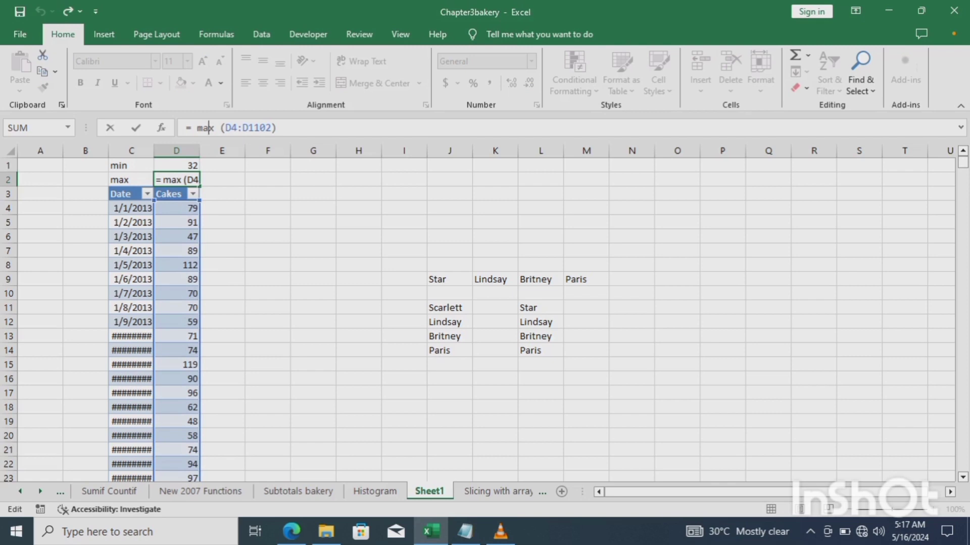
{"action": "left_click", "coordinate": [219, 128]}
{"action": "key", "text": "BackSpace"}
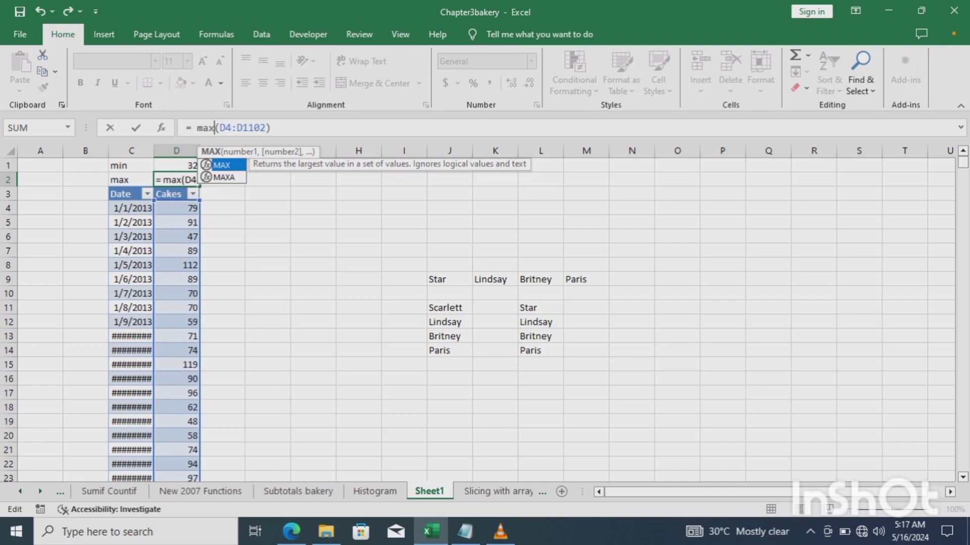
{"action": "key", "text": "Return"}
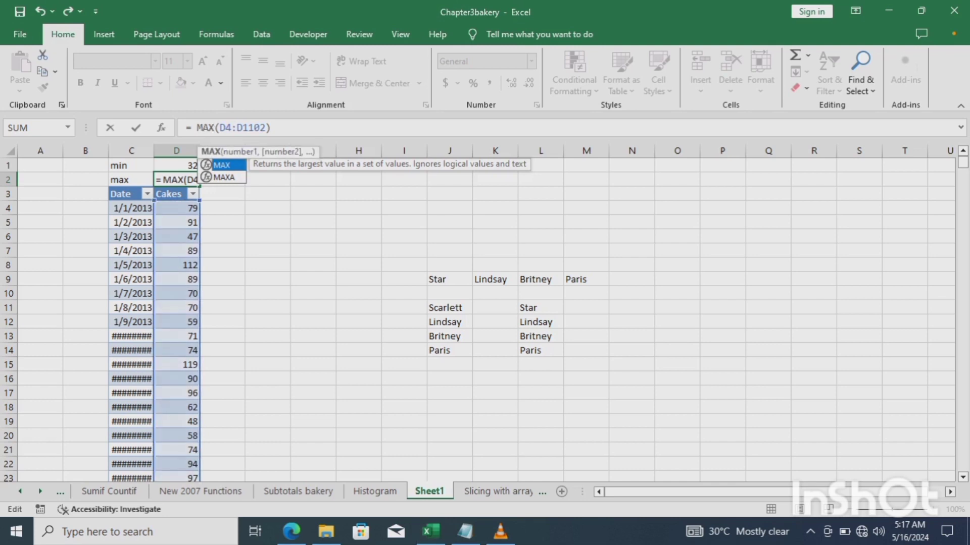
{"action": "key", "text": "Return"}
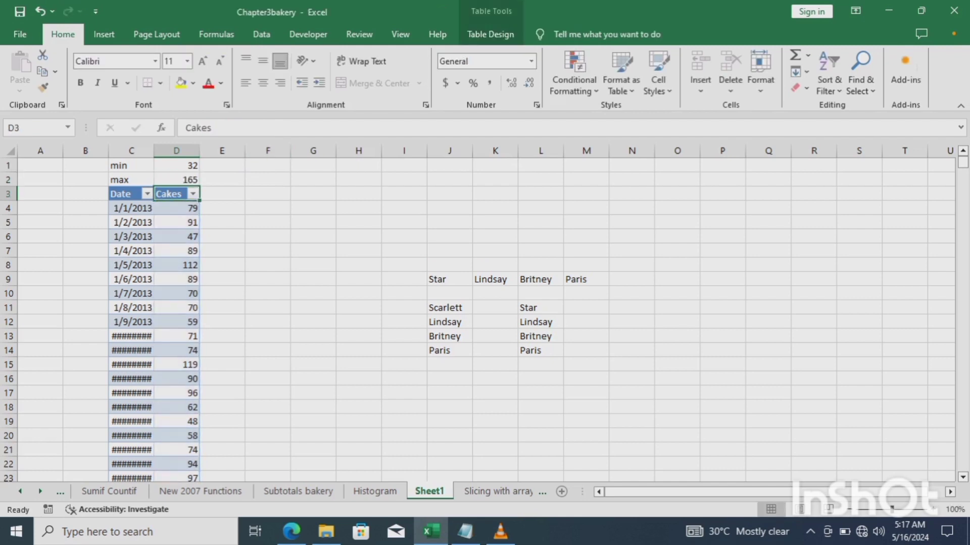
{"action": "left_click", "coordinate": [176, 180]}
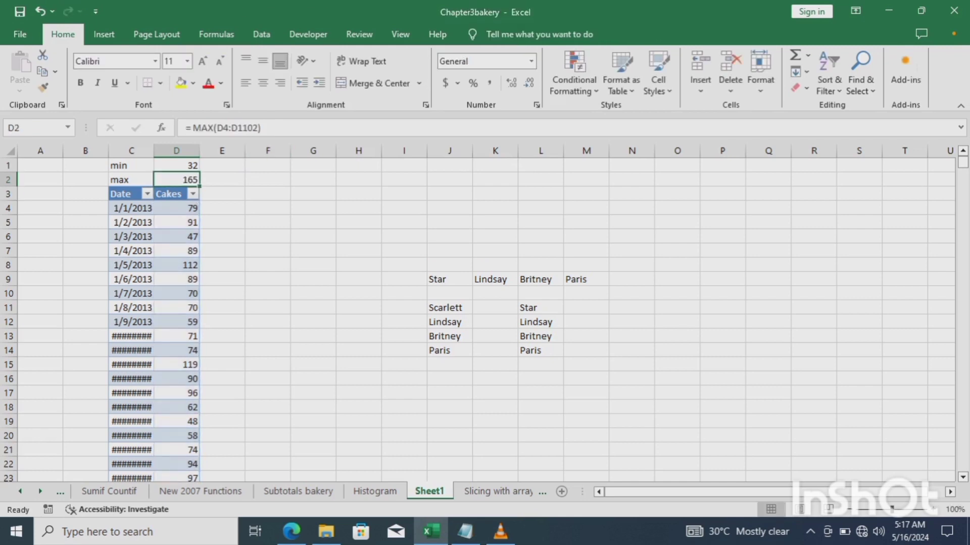
{"action": "left_click", "coordinate": [177, 208]}
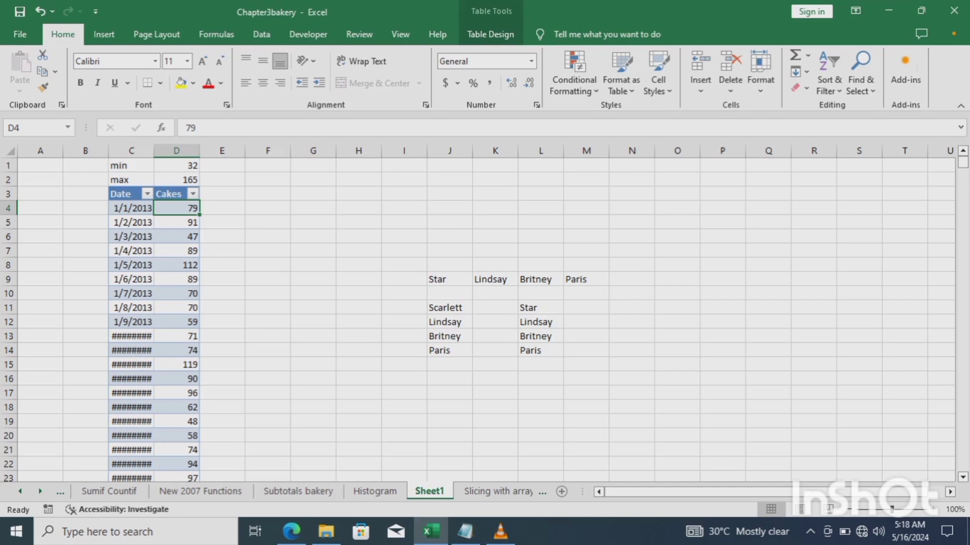
{"action": "left_click", "coordinate": [268, 266]}
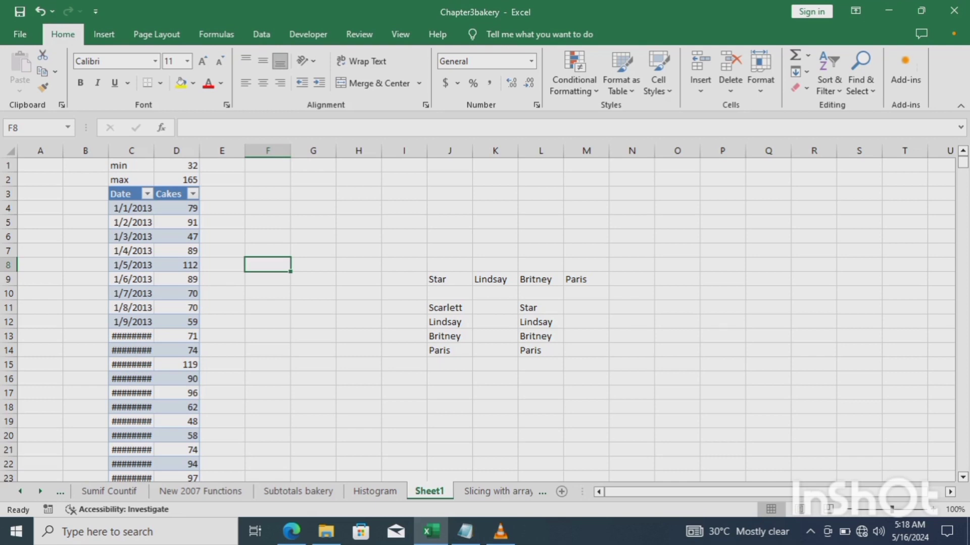
Enter the first bin values 30, 50, 70 and 90 in F8:F11.
{"action": "type", "text": "30"}
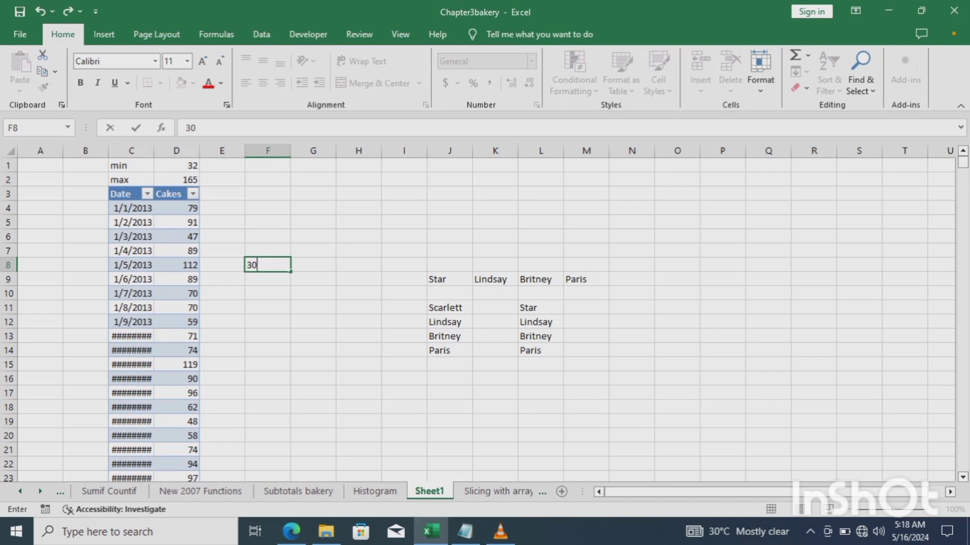
{"action": "key", "text": "Return"}
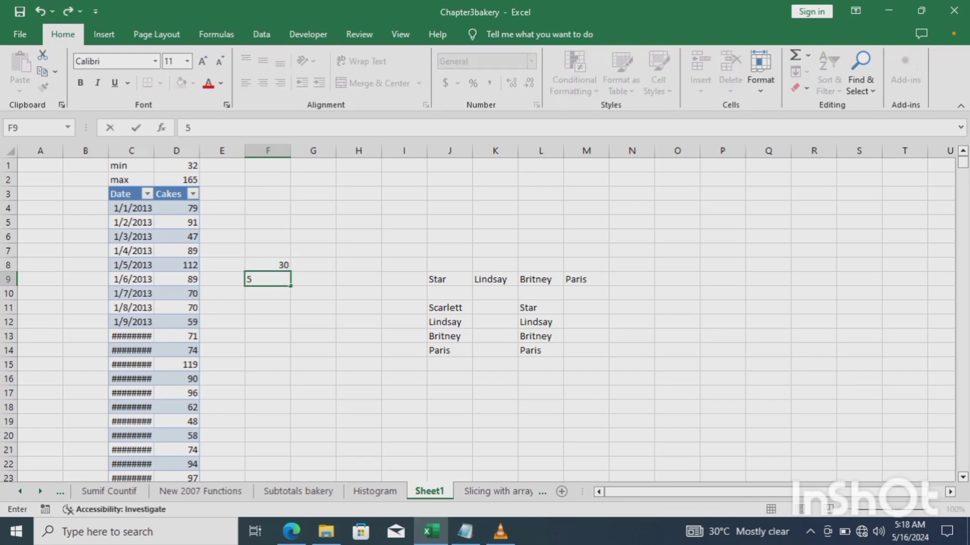
{"action": "type", "text": "0"}
{"action": "key", "text": "Return"}
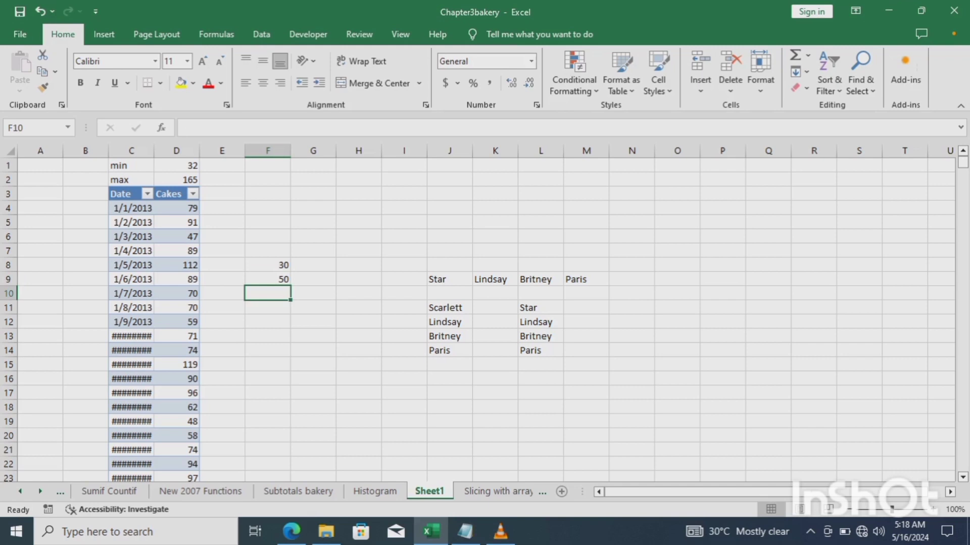
{"action": "type", "text": "7"}
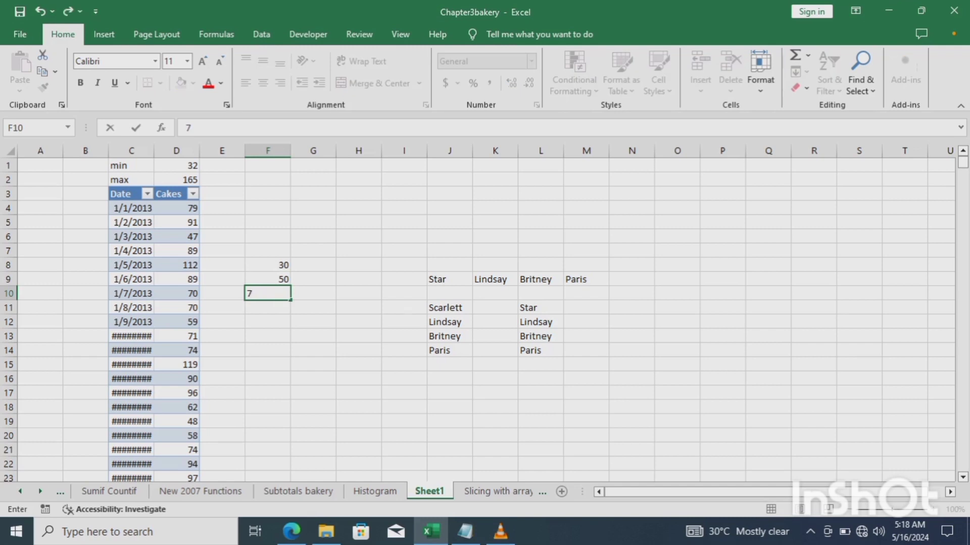
{"action": "type", "text": "0"}
{"action": "key", "text": "Return"}
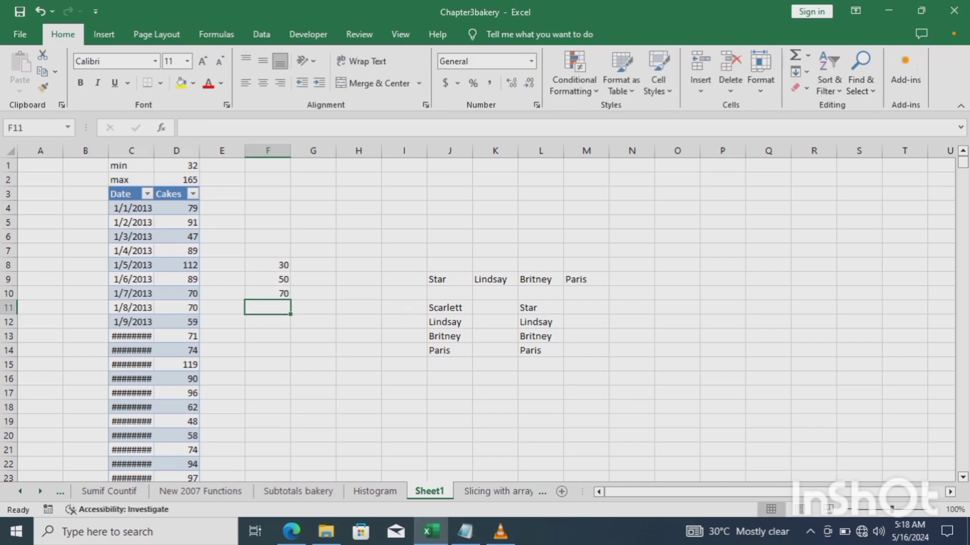
{"action": "type", "text": "90"}
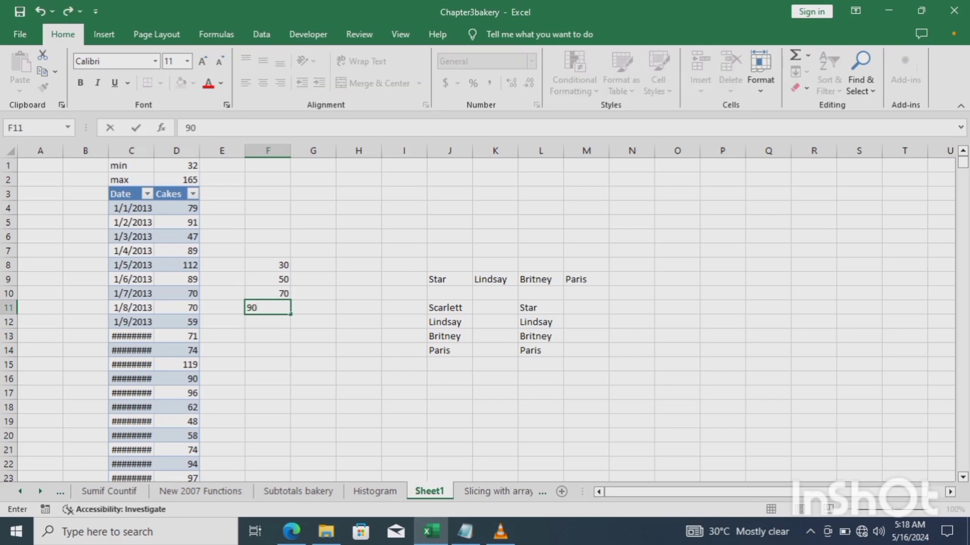
{"action": "key", "text": "Return"}
Enter the remaining bin values 120, 140, 160 and 180 in F12:F15.
{"action": "type", "text": "120"}
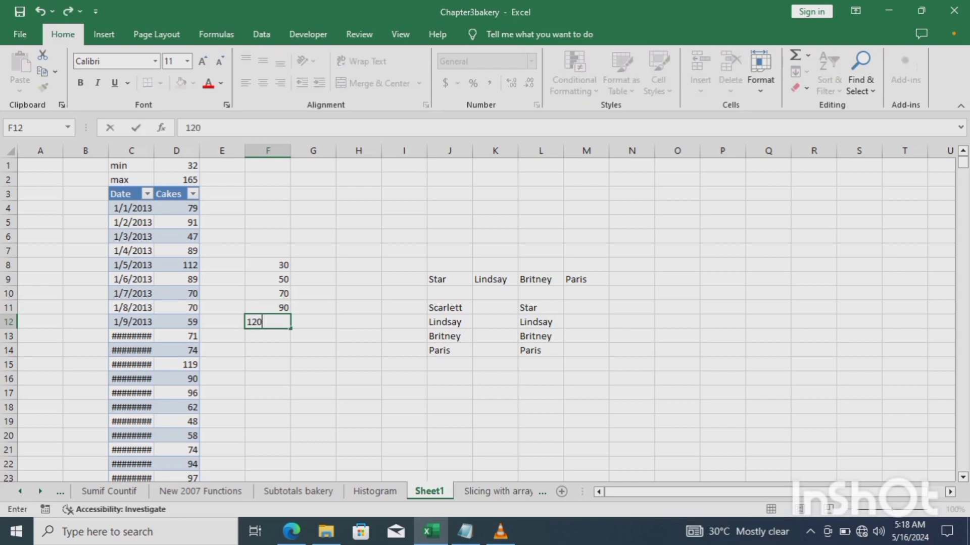
{"action": "key", "text": "Return"}
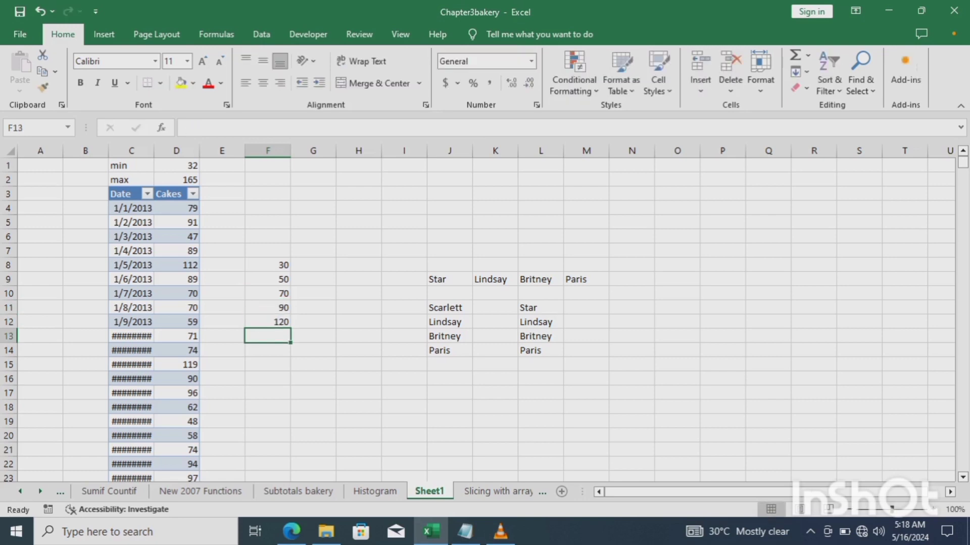
{"action": "type", "text": "14"}
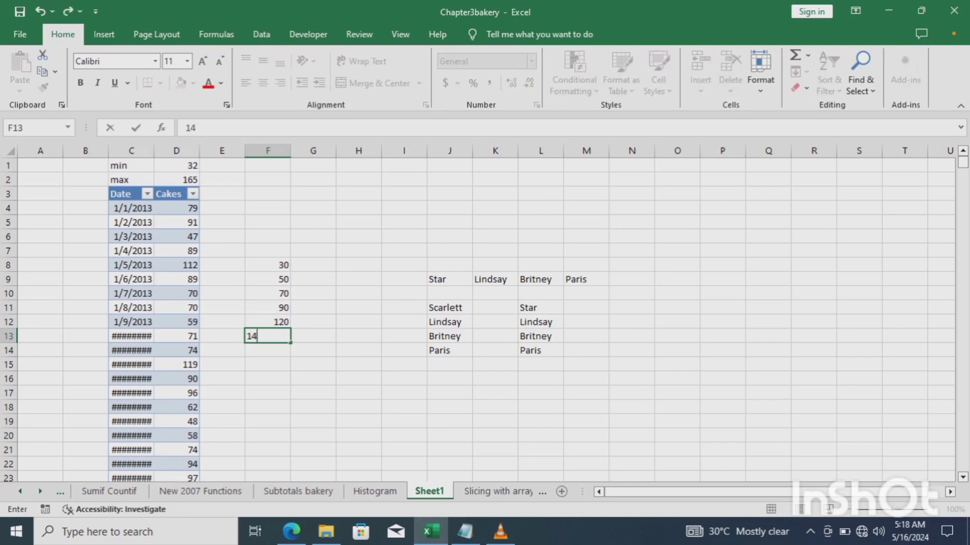
{"action": "type", "text": "0"}
{"action": "key", "text": "Return"}
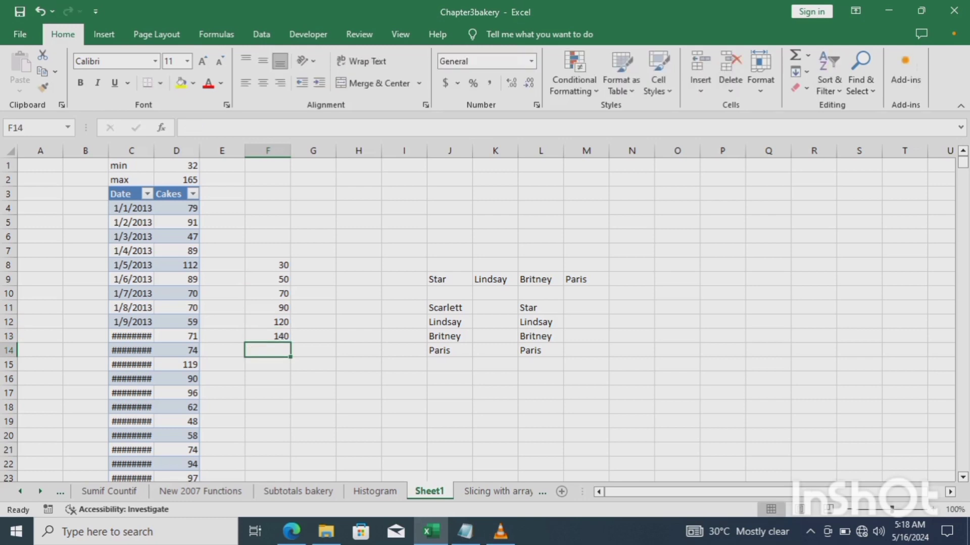
{"action": "type", "text": "160"}
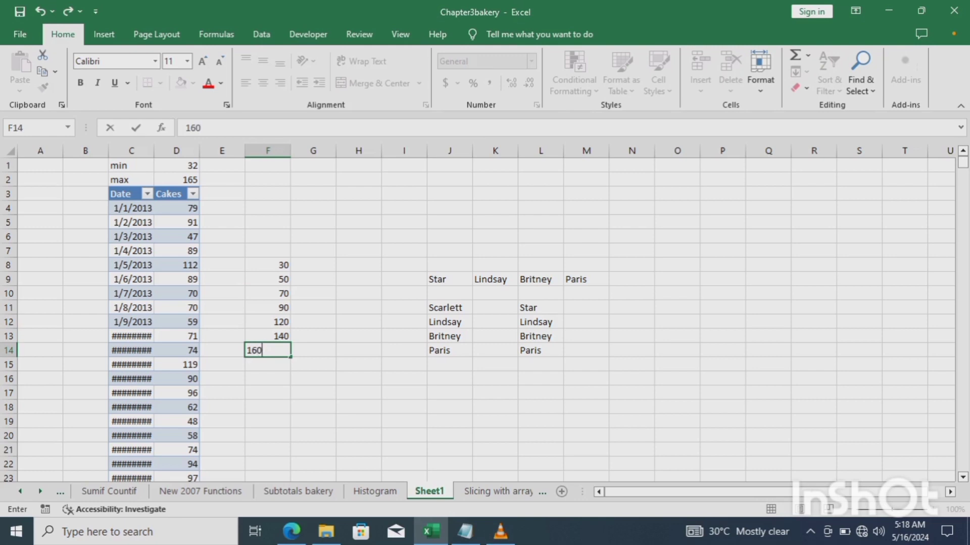
{"action": "key", "text": "Return"}
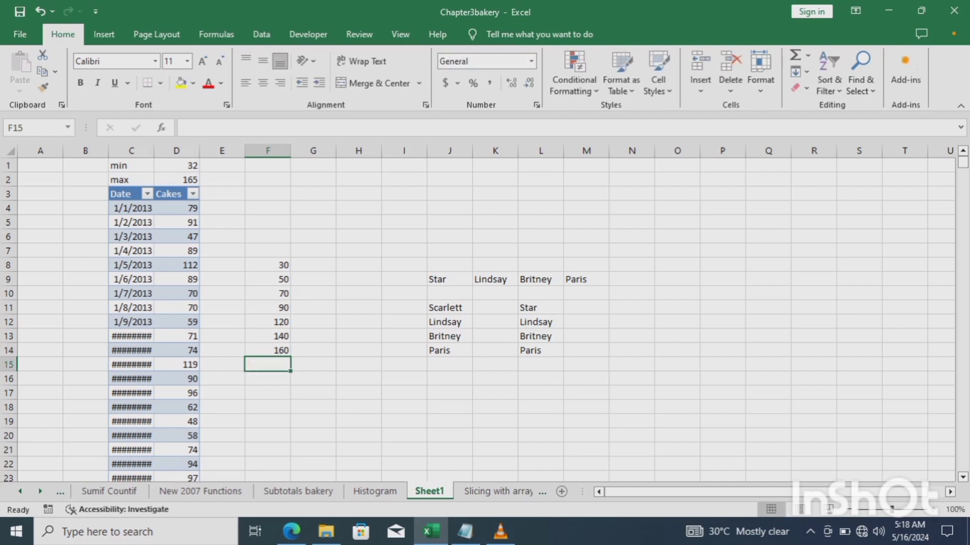
{"action": "type", "text": "1"}
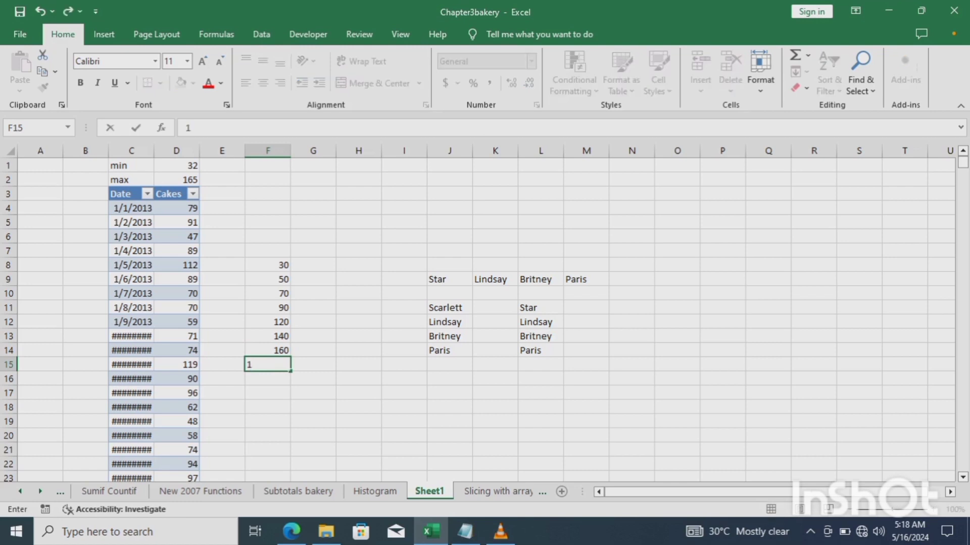
{"action": "type", "text": "80"}
{"action": "key", "text": "Return"}
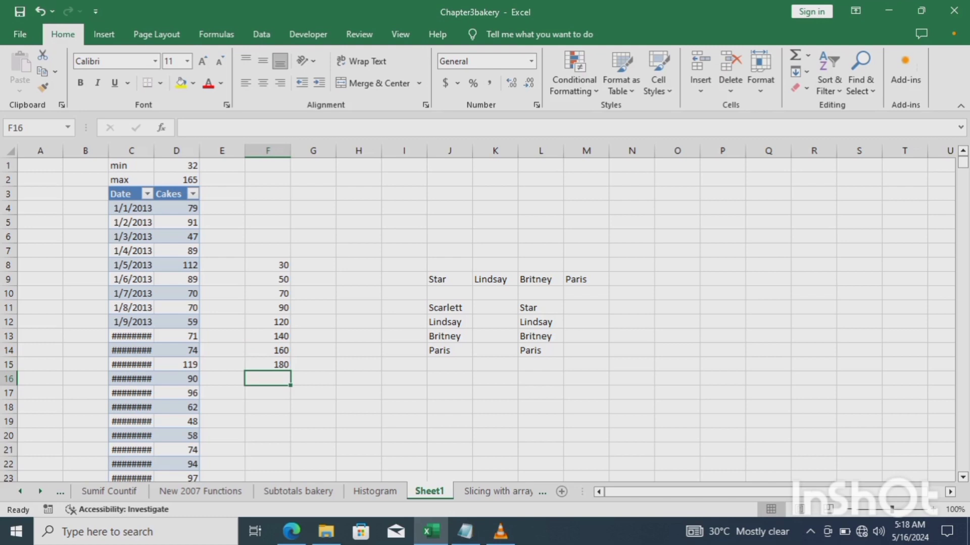
{"action": "left_click", "coordinate": [268, 266]}
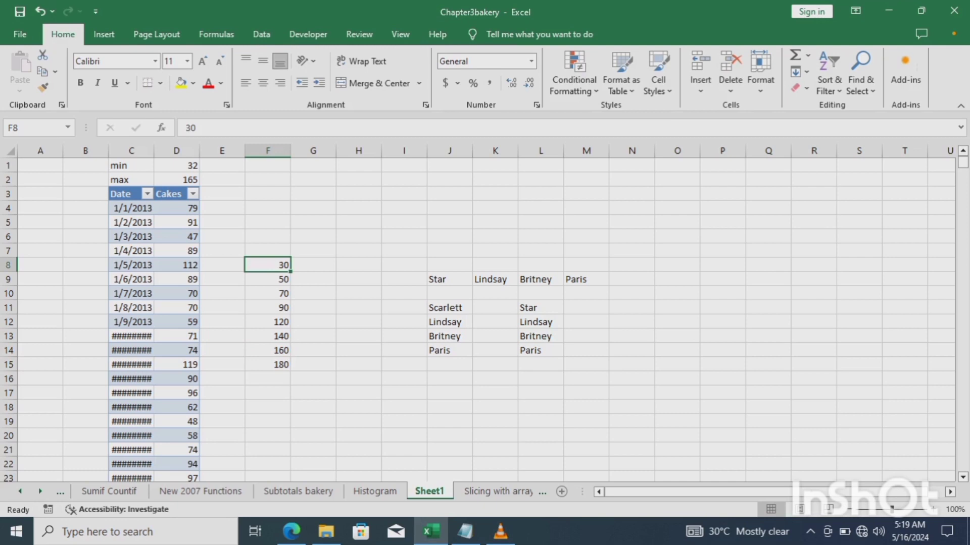
{"action": "left_click", "coordinate": [268, 280]}
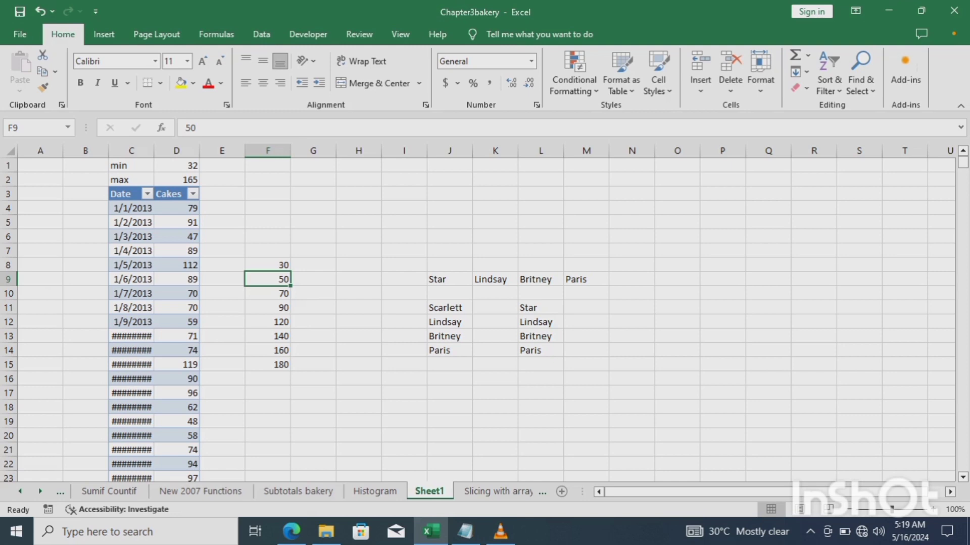
{"action": "left_click", "coordinate": [267, 265]}
{"action": "left_click", "coordinate": [268, 279]}
{"action": "left_click", "coordinate": [267, 294]}
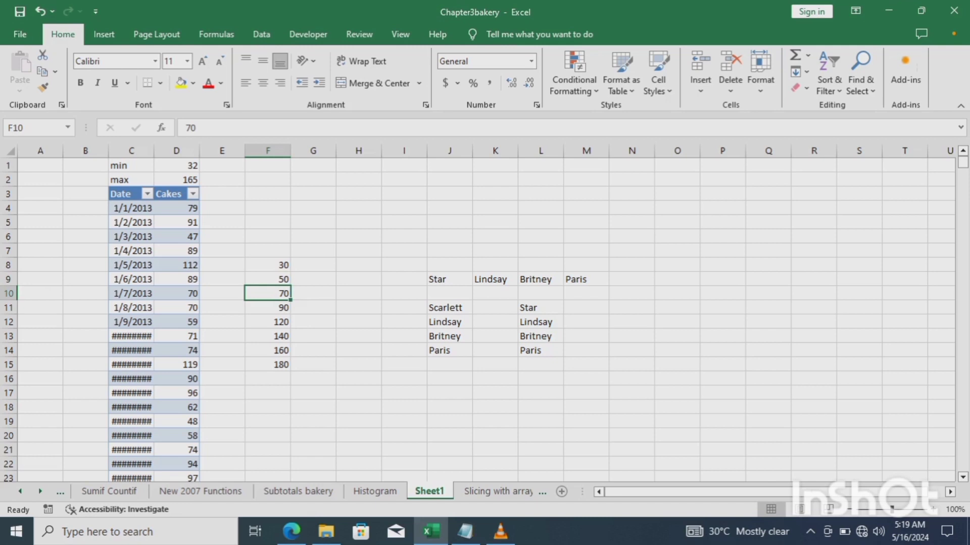
{"action": "left_click", "coordinate": [267, 307]}
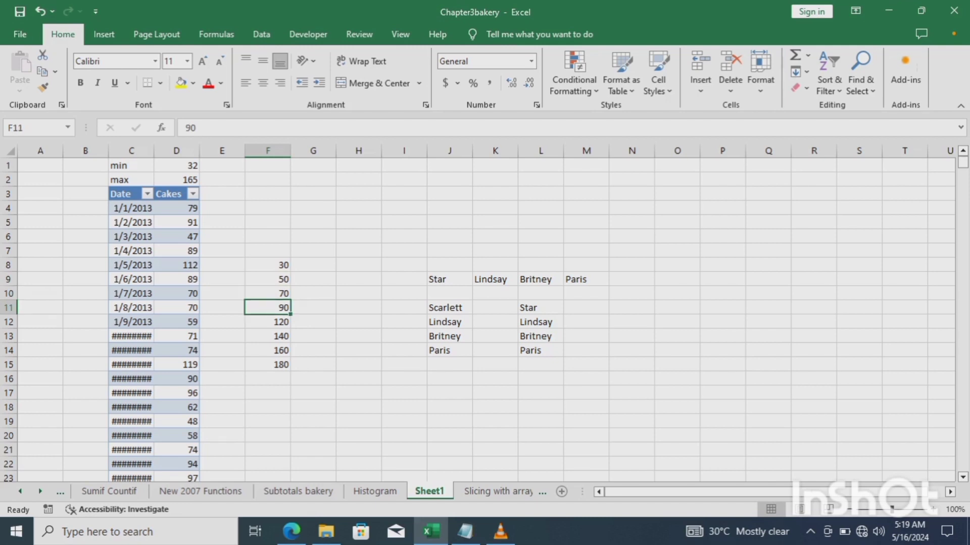
{"action": "left_click", "coordinate": [313, 265]}
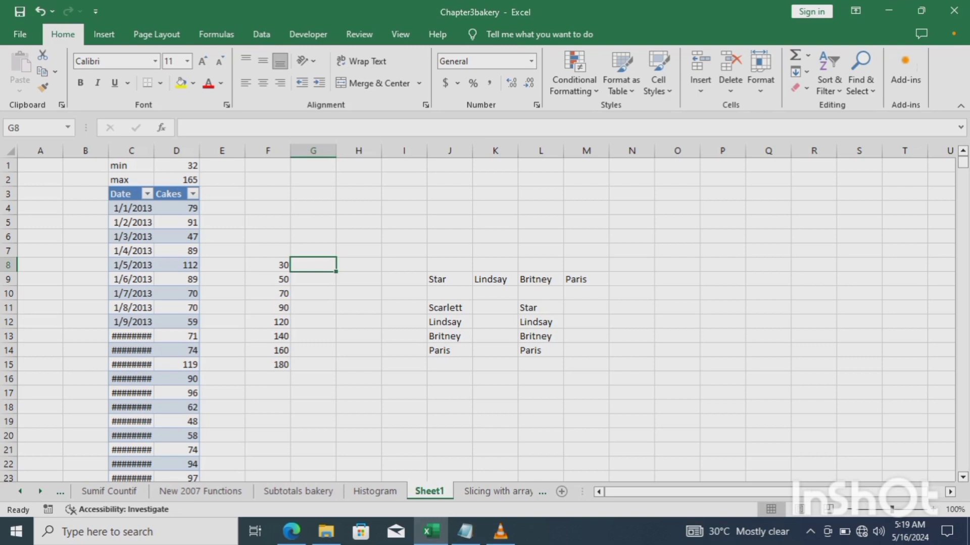
Array-enter =FREQUENCY(D4:D1102,F8:F15) across G8:G15 with Ctrl+Shift+Enter.
{"action": "left_click_drag", "start_coordinate": [336, 272], "coordinate": [336, 372]}
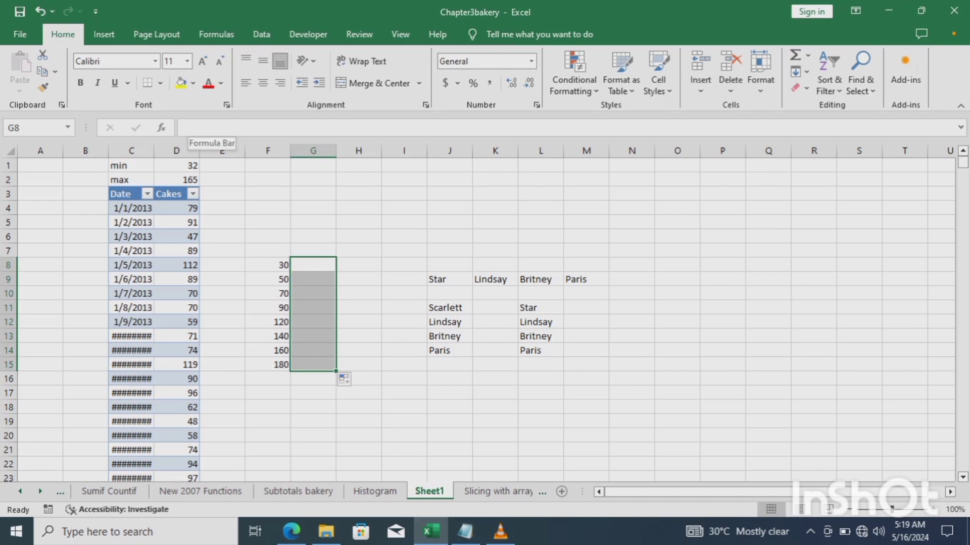
{"action": "left_click", "coordinate": [187, 128]}
{"action": "type", "text": "="}
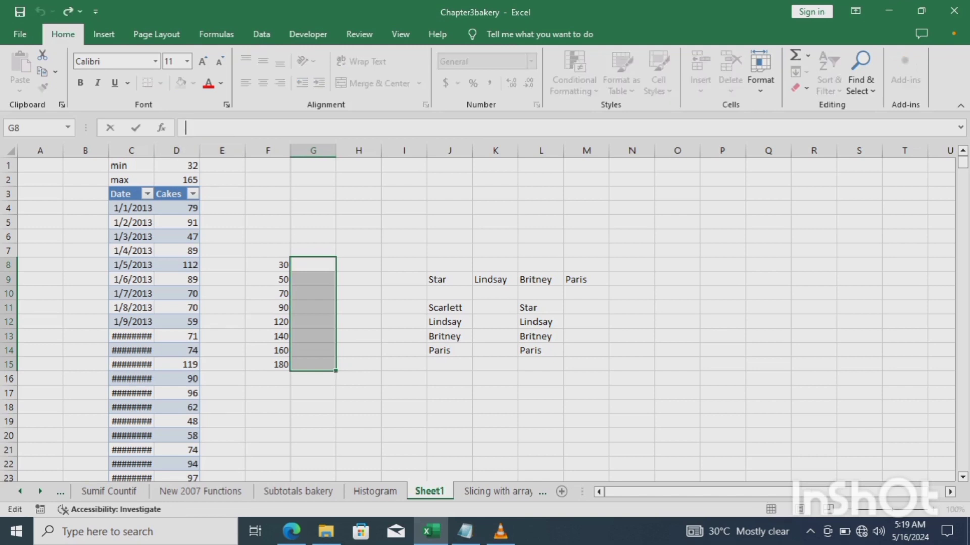
{"action": "type", "text": " fr"}
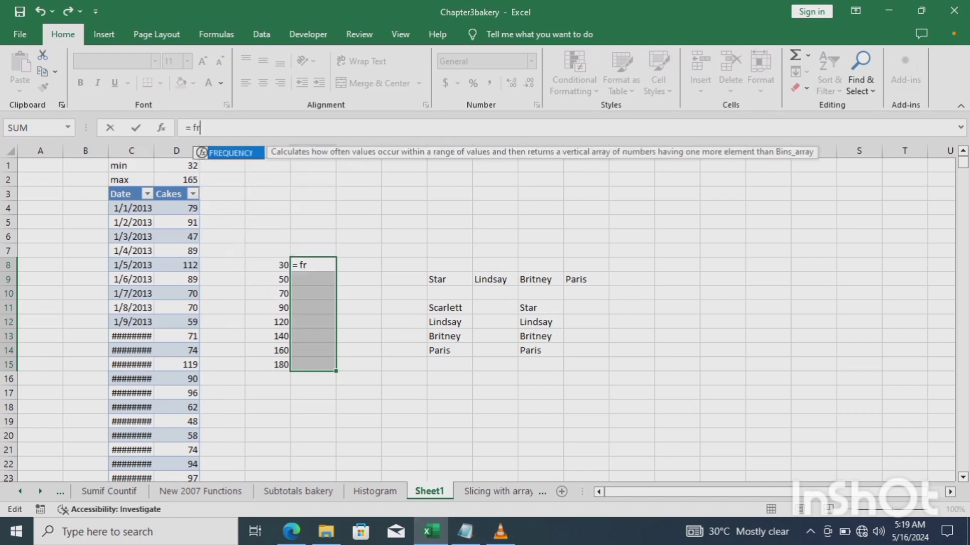
{"action": "type", "text": "equency"}
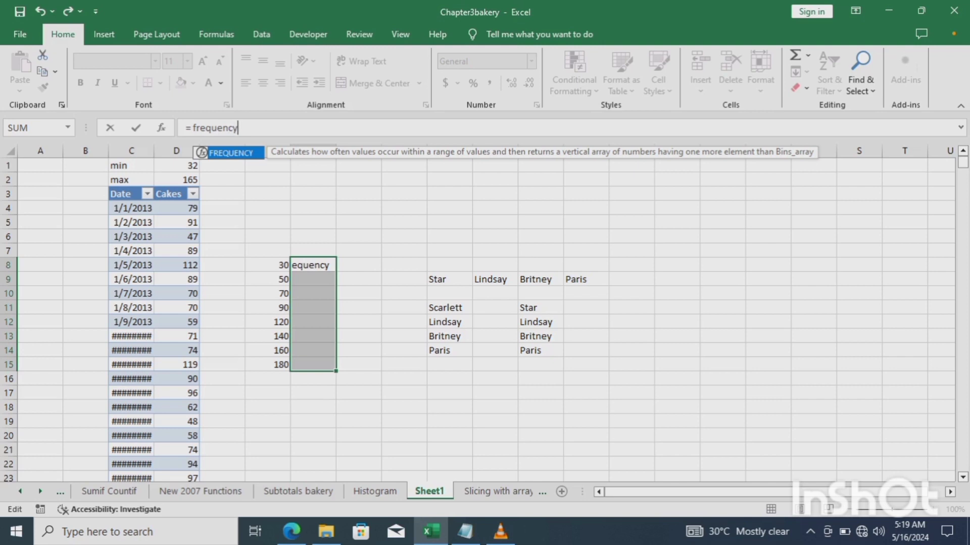
{"action": "type", "text": "("}
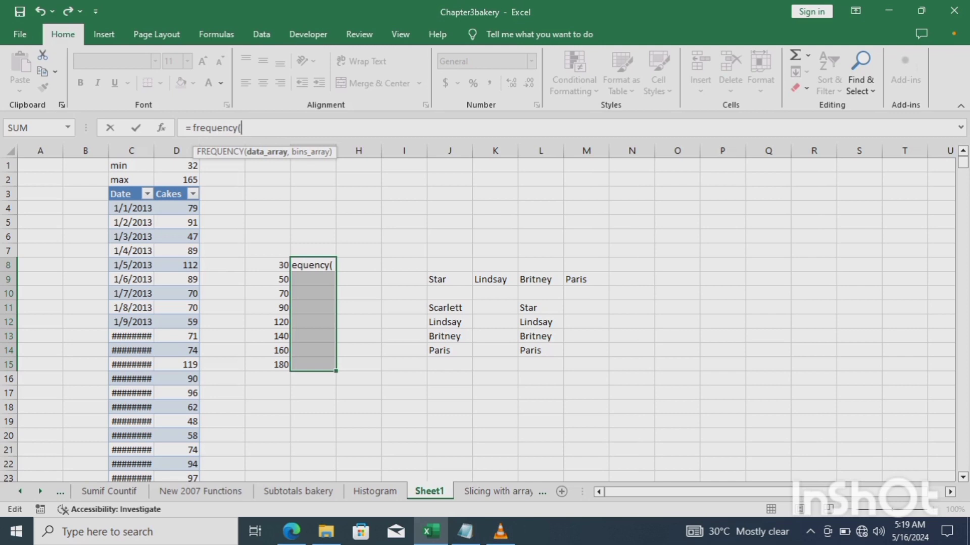
{"action": "type", "text": "d4:"}
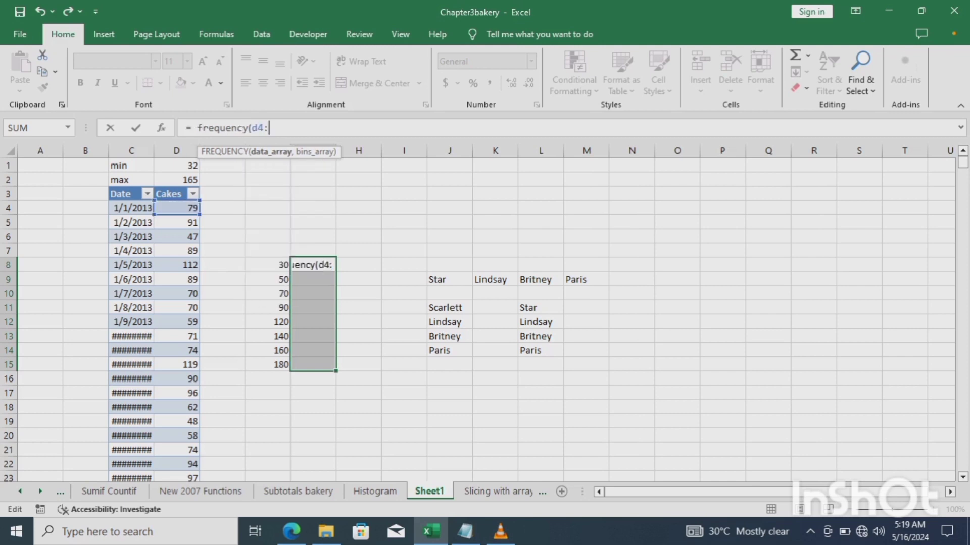
{"action": "type", "text": "d11"}
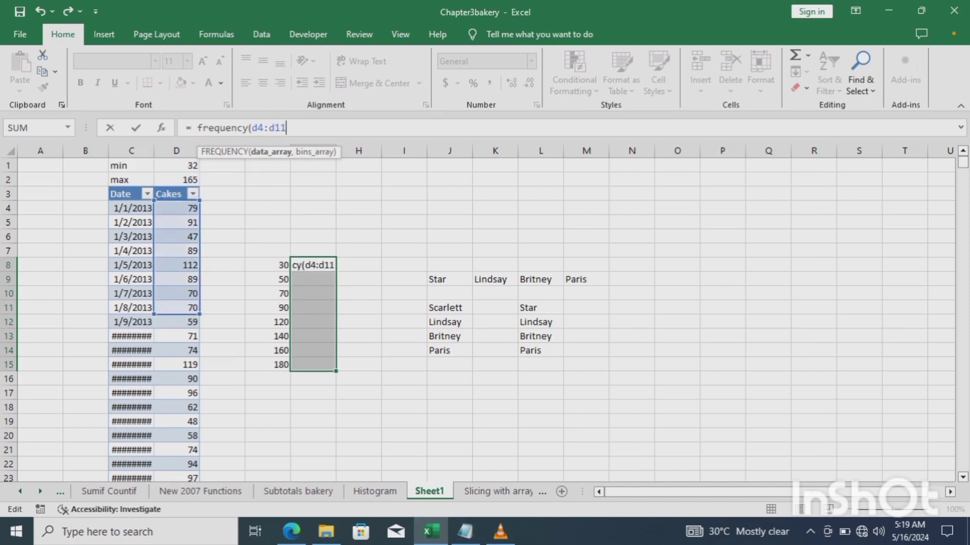
{"action": "type", "text": "02,"}
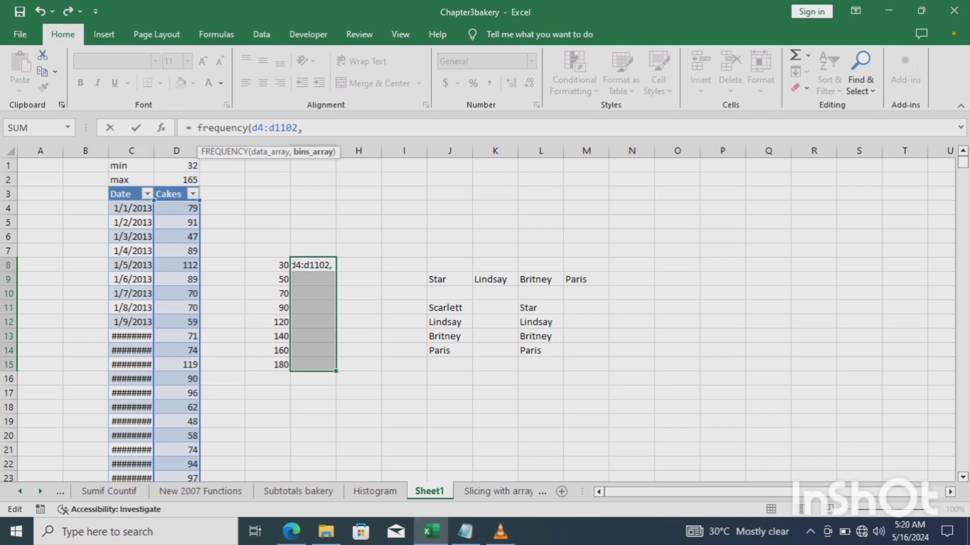
{"action": "type", "text": "f8"}
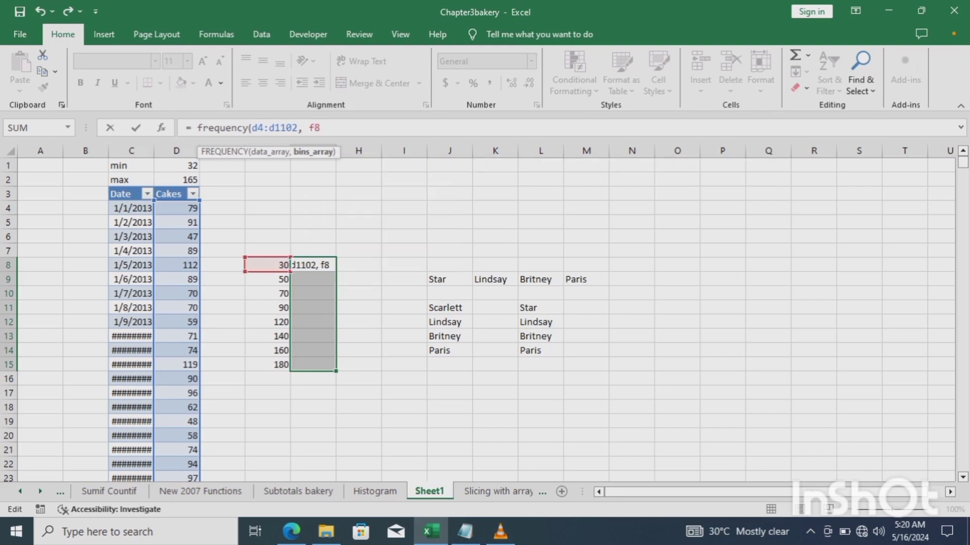
{"action": "type", "text": ":"}
{"action": "type", "text": "f"}
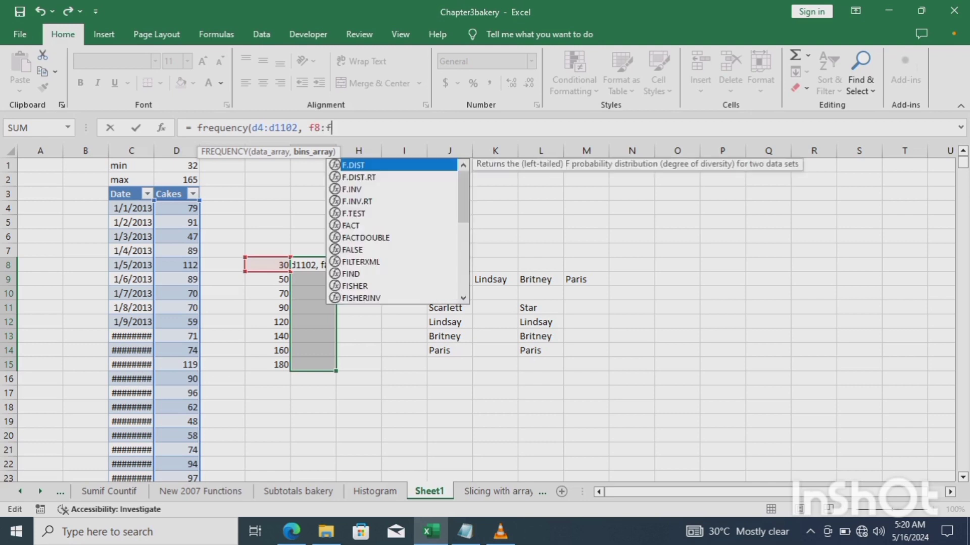
{"action": "type", "text": "15)"}
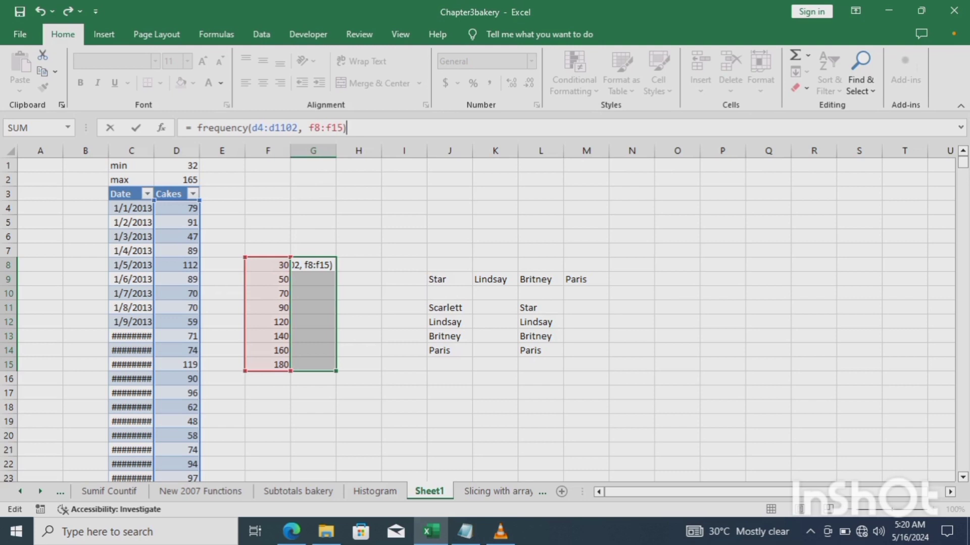
{"action": "key", "text": "ctrl+shift+Return"}
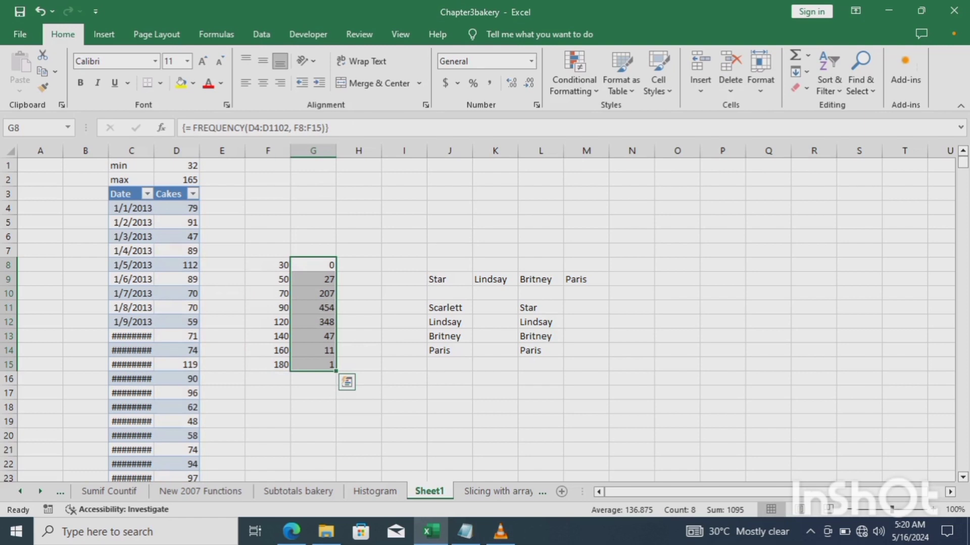
Check bins 30, 50, 70 and 90 against counts 27, 207 and 454, then switch to VLC.
{"action": "left_click", "coordinate": [267, 265]}
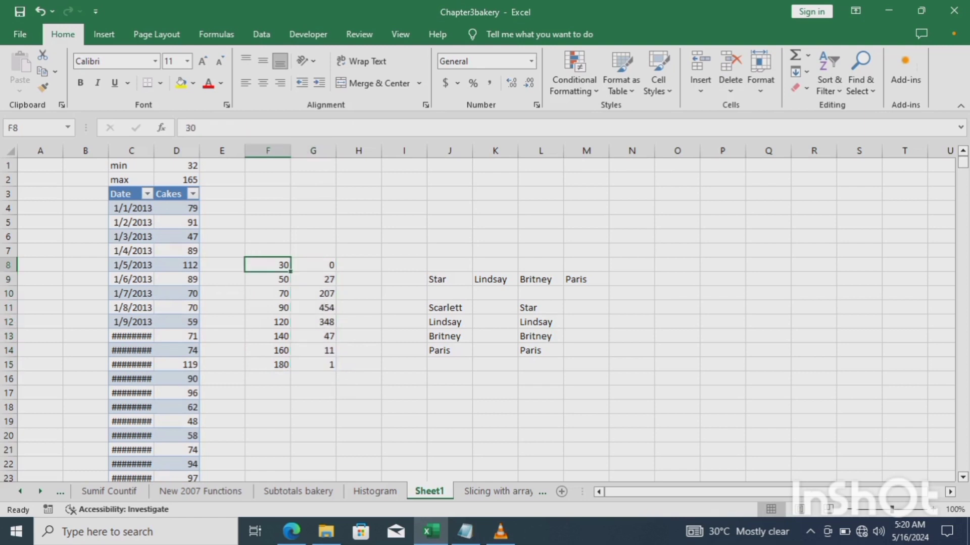
{"action": "left_click", "coordinate": [268, 279]}
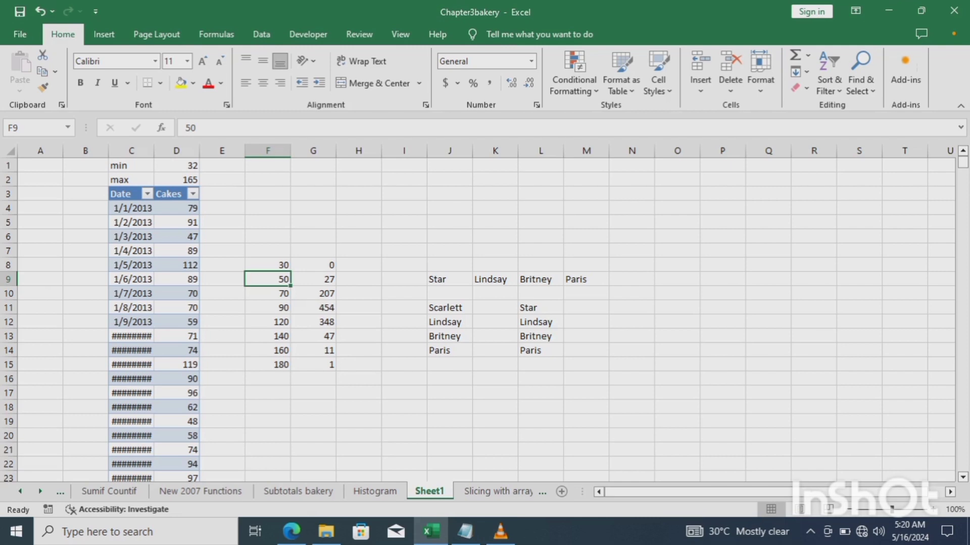
{"action": "left_click", "coordinate": [313, 279]}
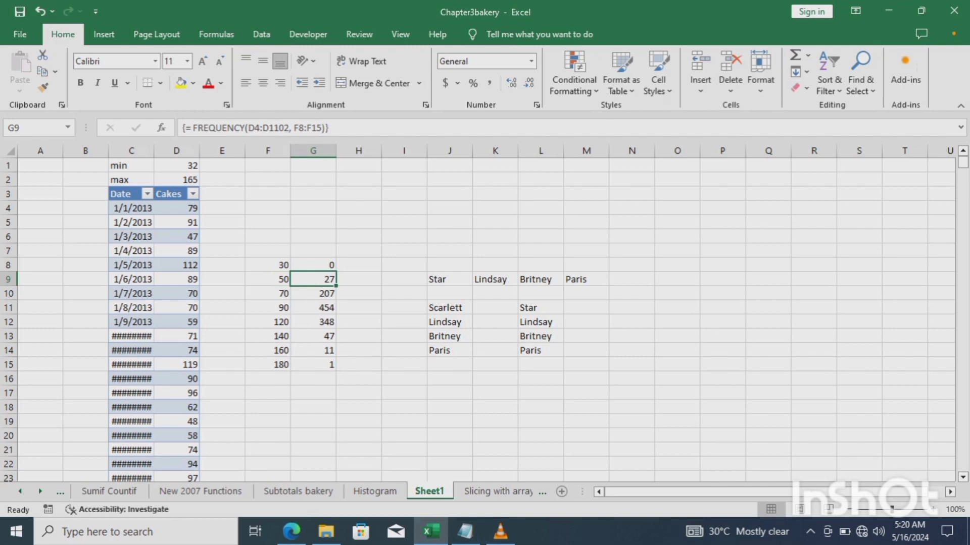
{"action": "left_click", "coordinate": [267, 293]}
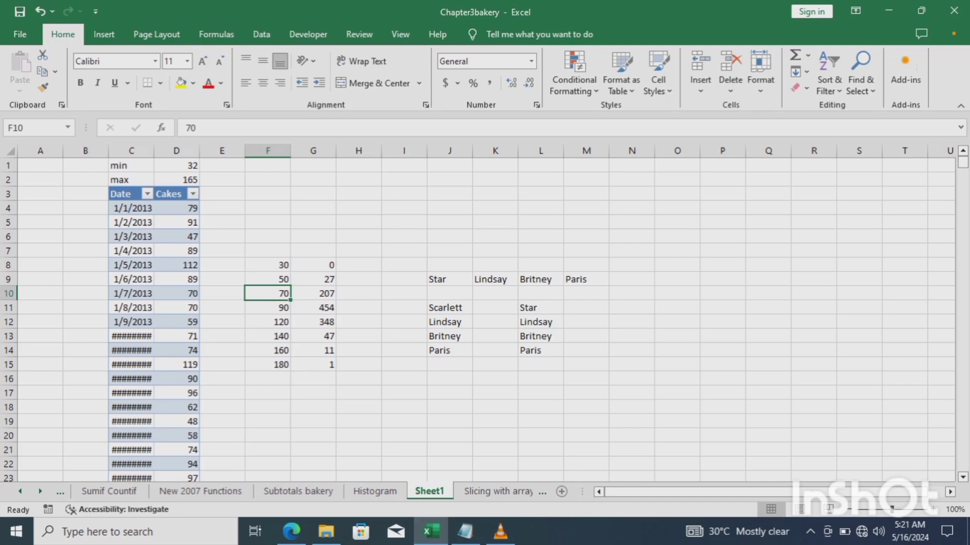
{"action": "left_click", "coordinate": [313, 293]}
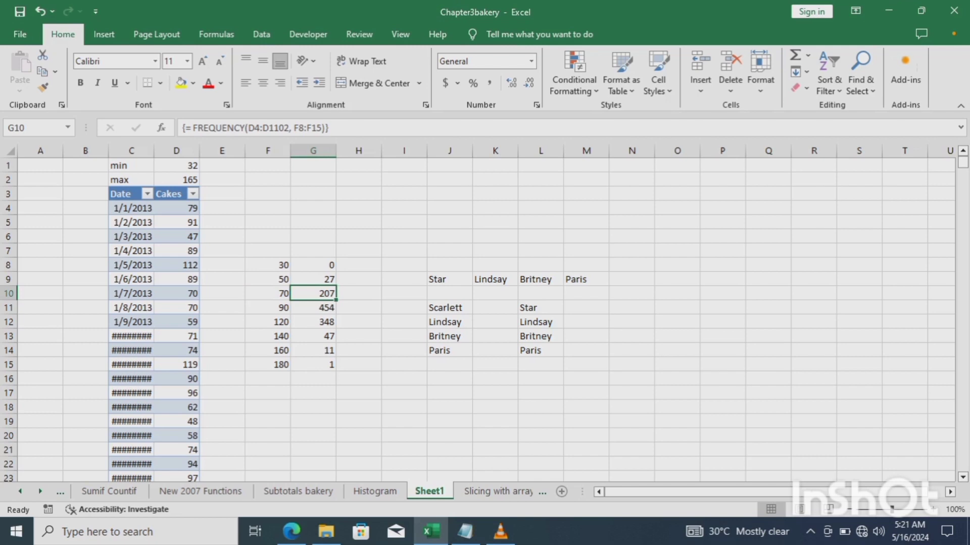
{"action": "left_click", "coordinate": [313, 307]}
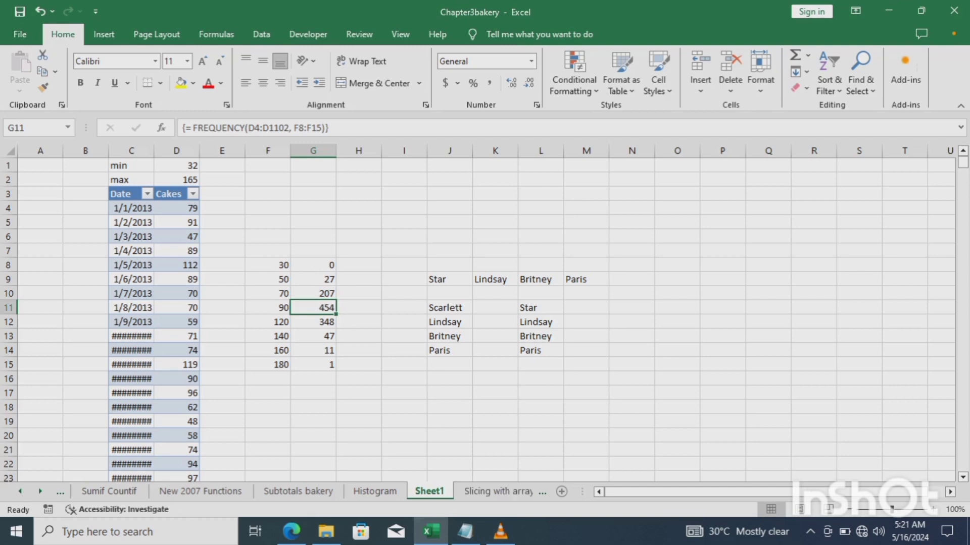
{"action": "left_click", "coordinate": [501, 532]}
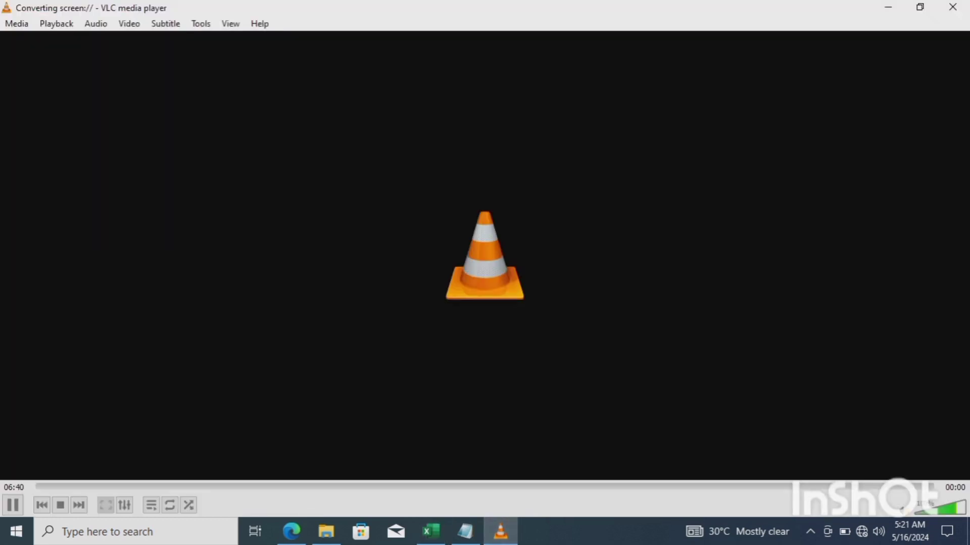